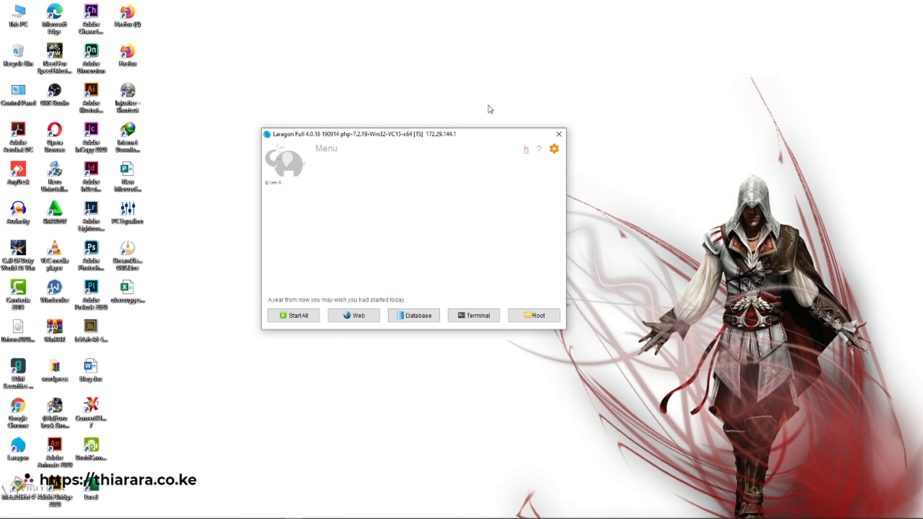
Start all Laragon services and open the local thiarara site from the www projects
{"action": "left_click", "coordinate": [296, 320]}
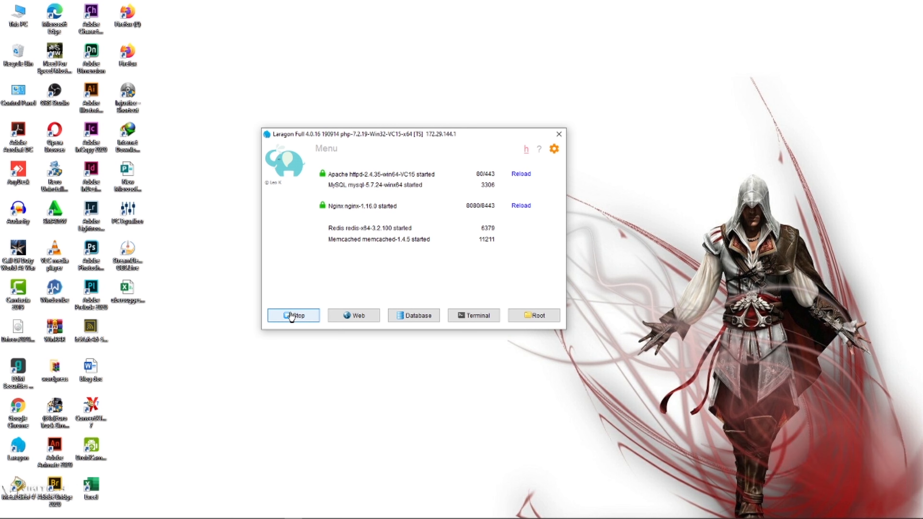
{"action": "mouse_move", "coordinate": [812, 518]}
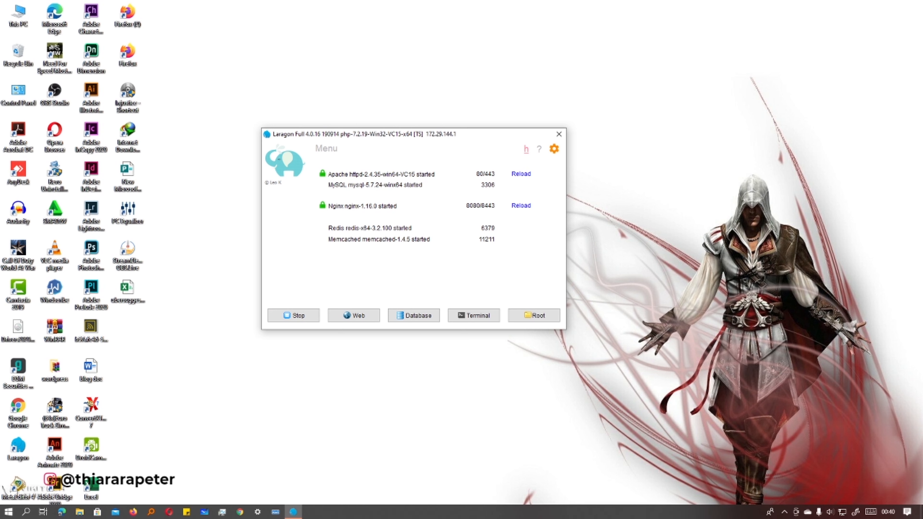
{"action": "left_click", "coordinate": [784, 512]}
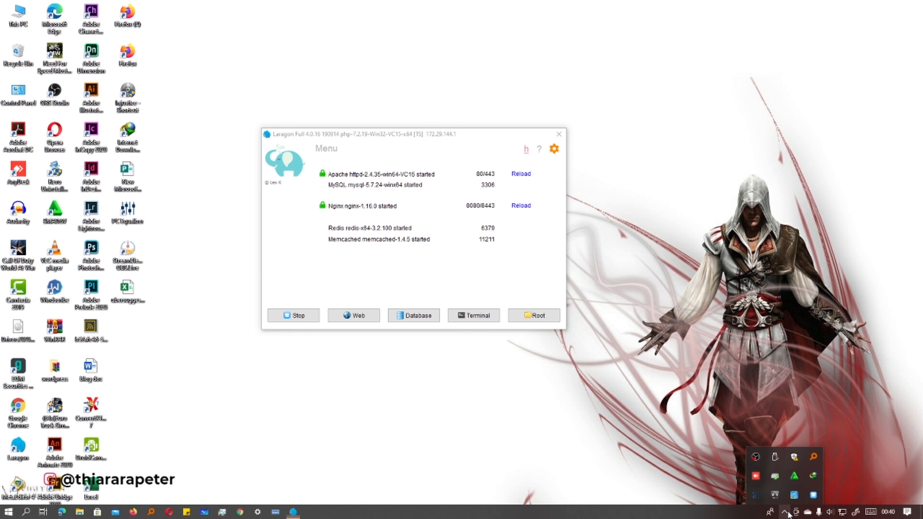
{"action": "right_click", "coordinate": [813, 495]}
{"action": "mouse_move", "coordinate": [842, 357]}
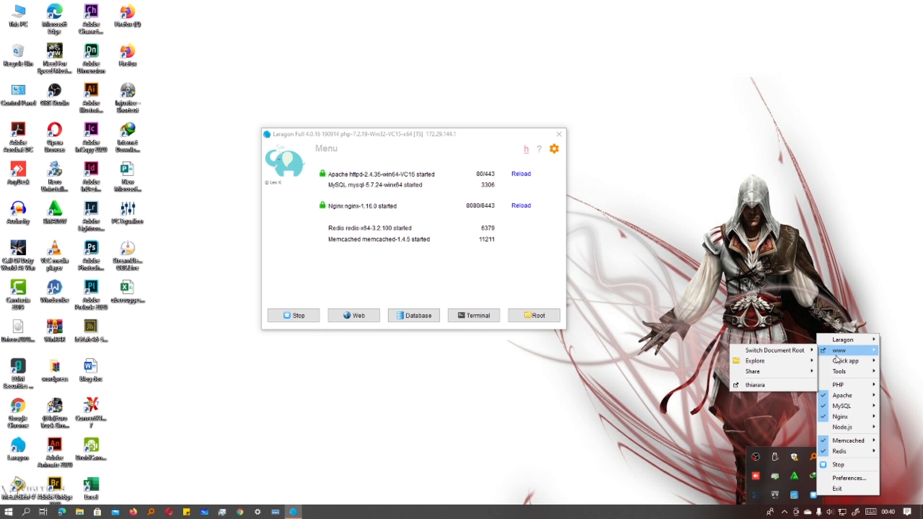
{"action": "left_click", "coordinate": [786, 385]}
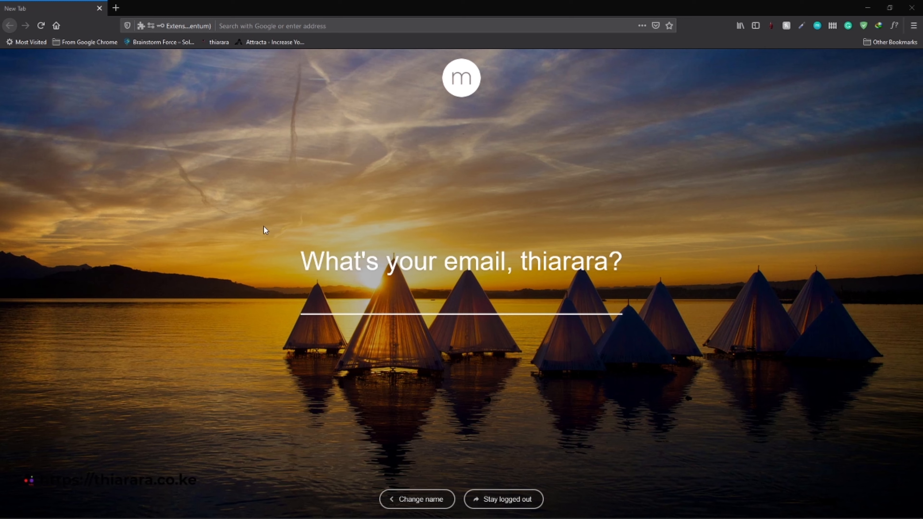
Search the web for "laragon wordpress download" and open the laragon.org download page
{"action": "left_click", "coordinate": [259, 22]}
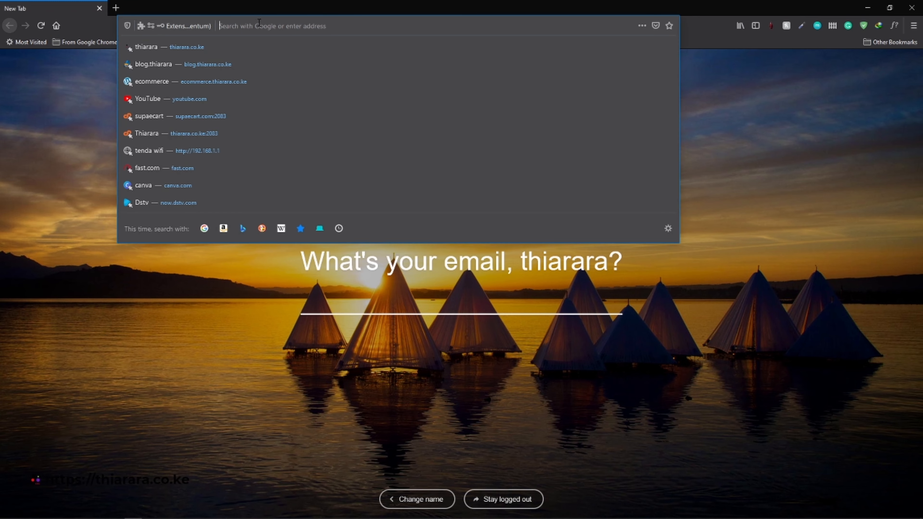
{"action": "type", "text": "lara"}
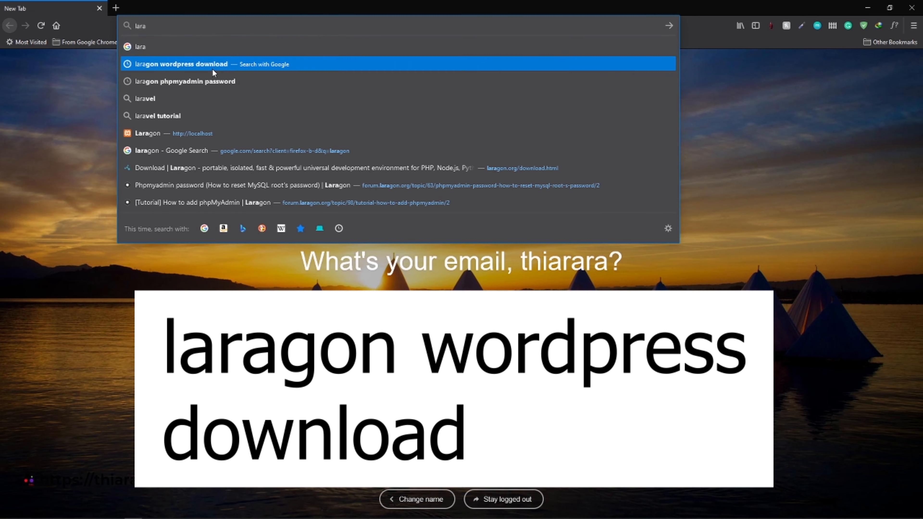
{"action": "left_click", "coordinate": [212, 68]}
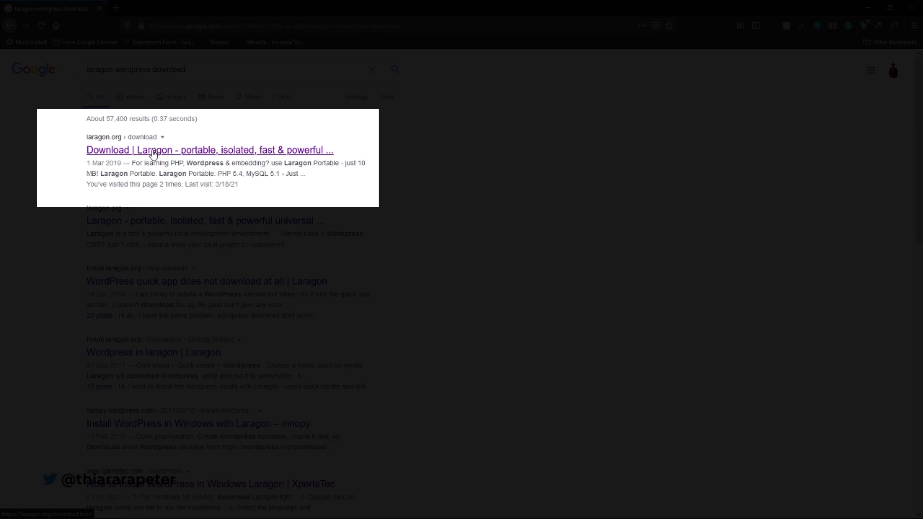
{"action": "left_click", "coordinate": [169, 152]}
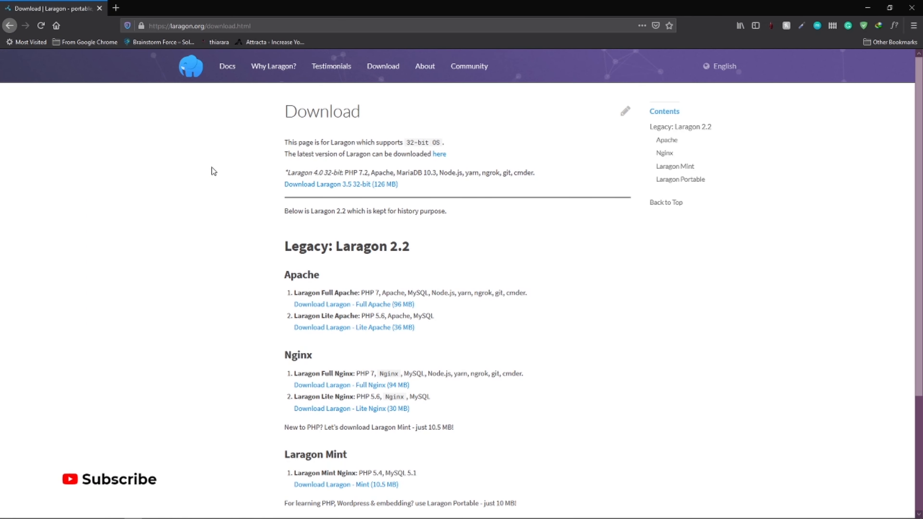
Examine the Laragon editions on the download page, including Apache, Nginx, Mint, Portable and the 3.5 32-bit release with its file size
{"action": "scroll", "coordinate": [307, 232], "scroll_direction": "down", "scroll_amount": 3}
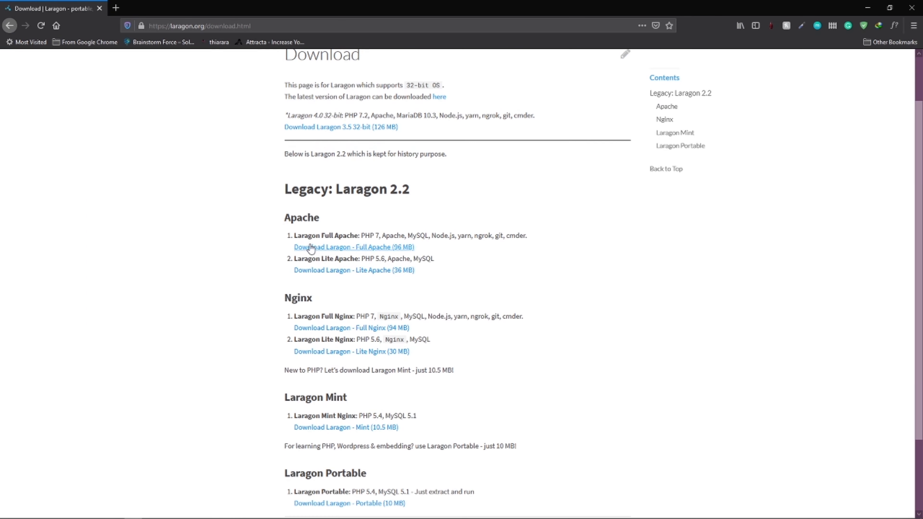
{"action": "scroll", "coordinate": [301, 231], "scroll_direction": "up", "scroll_amount": 3}
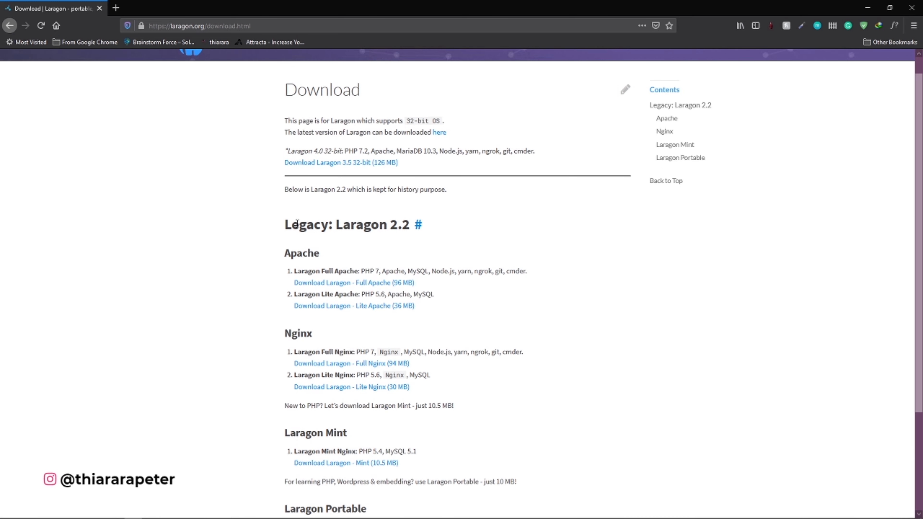
{"action": "scroll", "coordinate": [296, 241], "scroll_direction": "down", "scroll_amount": 3}
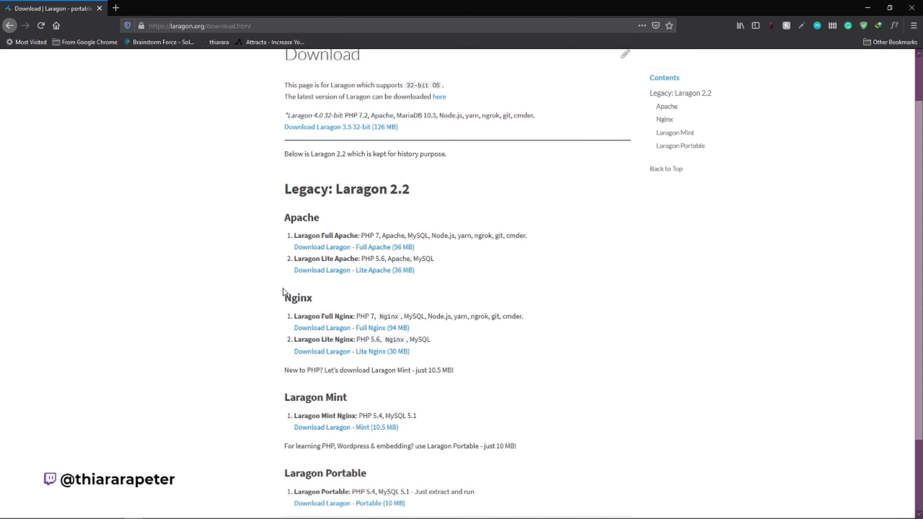
{"action": "left_click_drag", "start_coordinate": [281, 297], "coordinate": [376, 309]}
{"action": "left_click", "coordinate": [352, 296]}
{"action": "scroll", "coordinate": [280, 365], "scroll_direction": "down", "scroll_amount": 2}
{"action": "scroll", "coordinate": [279, 368], "scroll_direction": "down", "scroll_amount": 1}
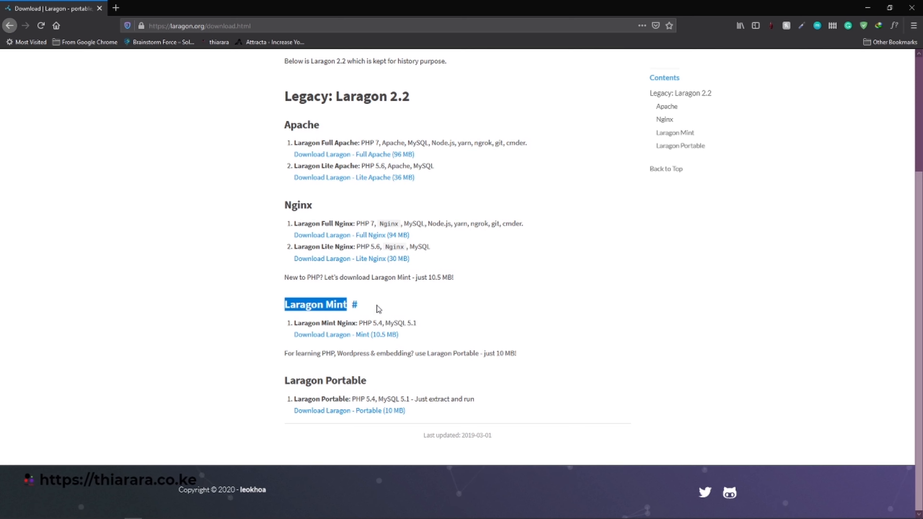
{"action": "scroll", "coordinate": [324, 315], "scroll_direction": "up", "scroll_amount": 4}
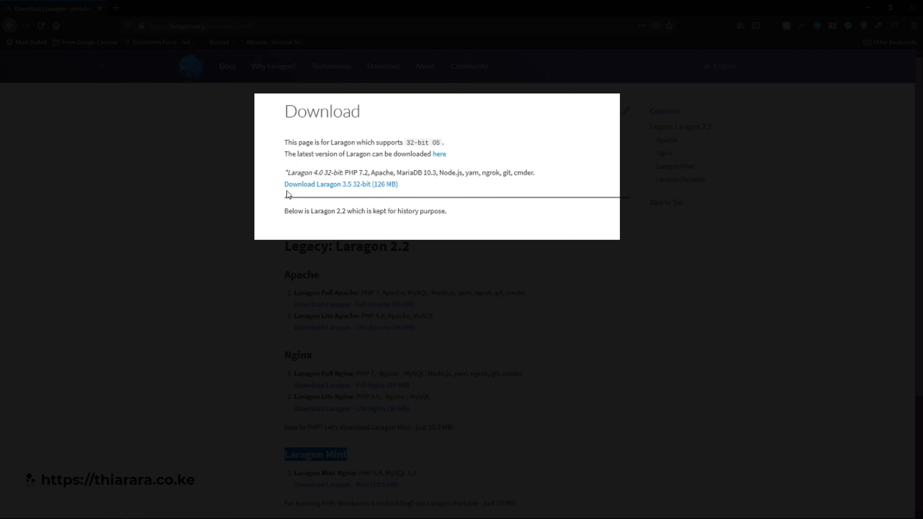
{"action": "left_click", "coordinate": [284, 187]}
{"action": "left_click_drag", "start_coordinate": [285, 187], "coordinate": [388, 195]}
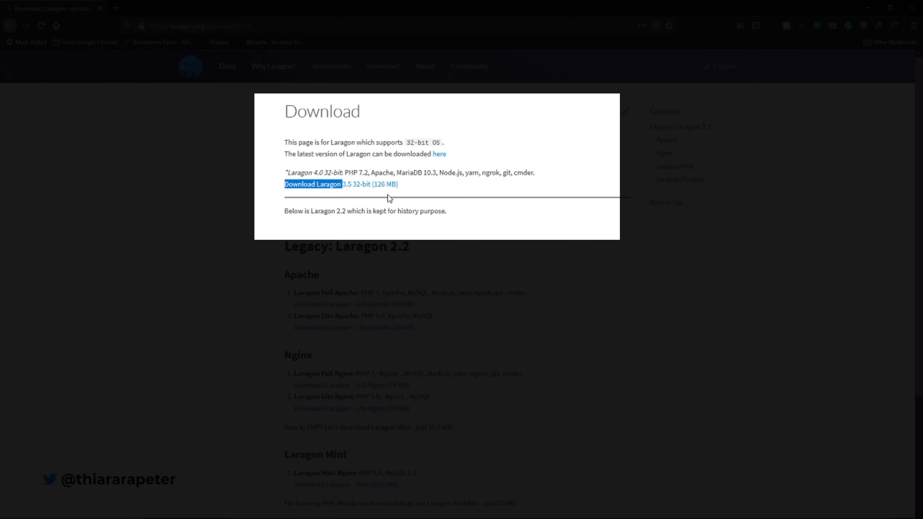
{"action": "left_click", "coordinate": [420, 191]}
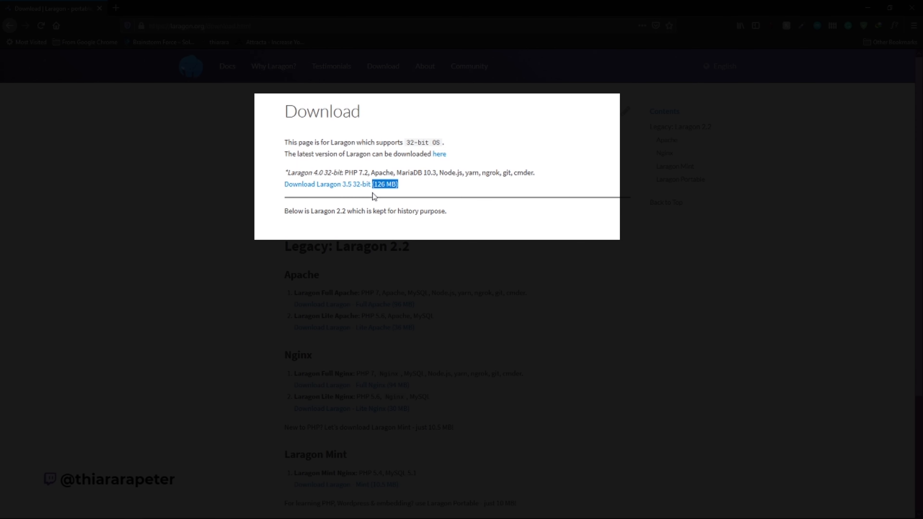
Open the SourceForge page for Laragon 3.5 32-bit and request the laragon-wamp.x86.exe installer despite the malware notice
{"action": "left_click", "coordinate": [315, 189]}
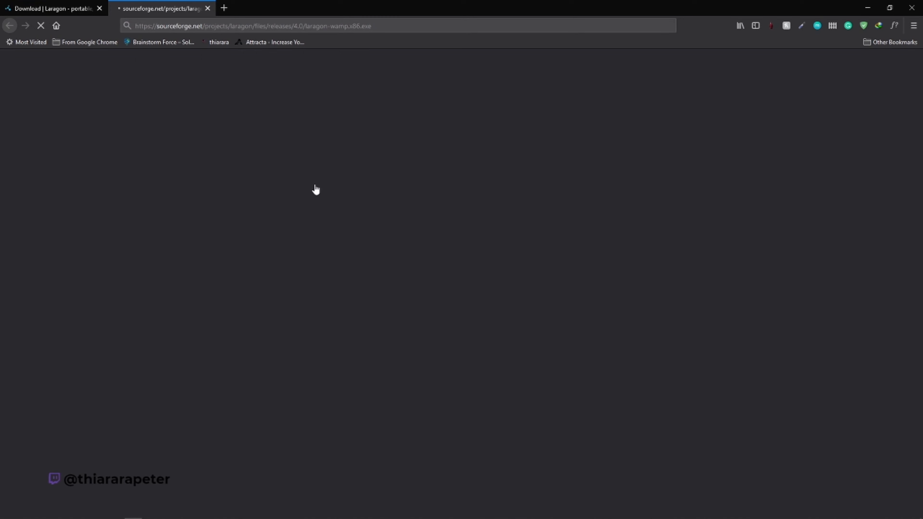
{"action": "left_click", "coordinate": [78, 5]}
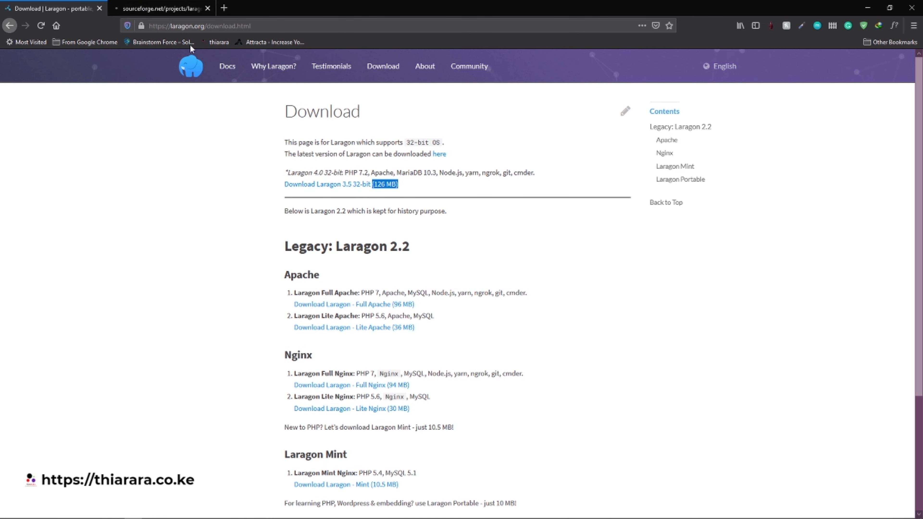
{"action": "left_click", "coordinate": [156, 8]}
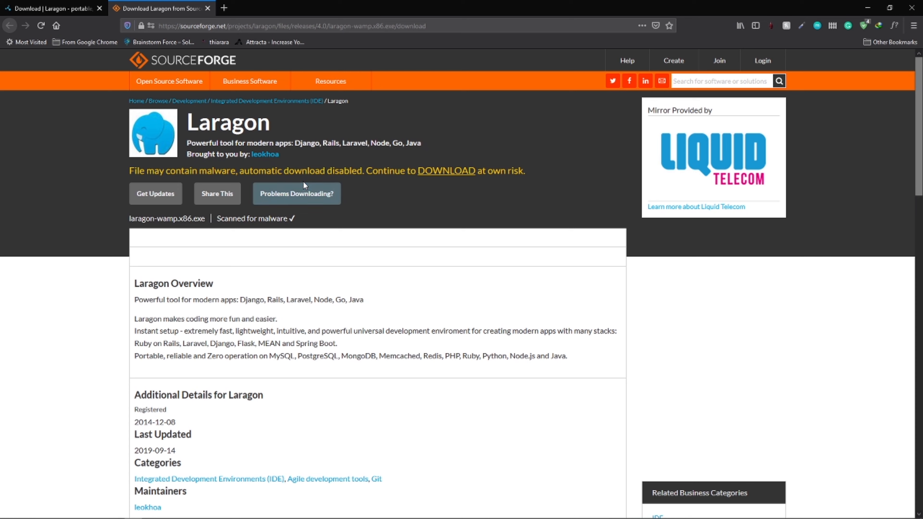
{"action": "left_click", "coordinate": [438, 174]}
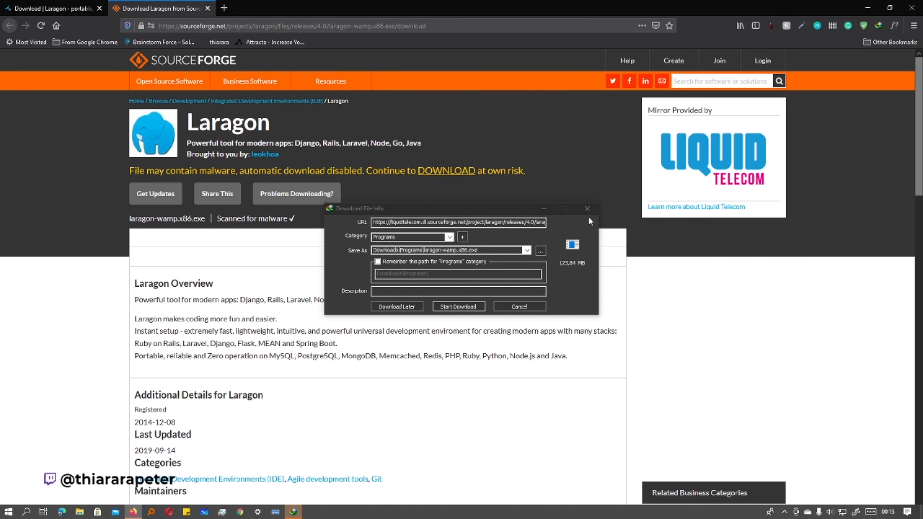
Dismiss the installer's download dialog without starting the download and close the browser
{"action": "left_click", "coordinate": [588, 209]}
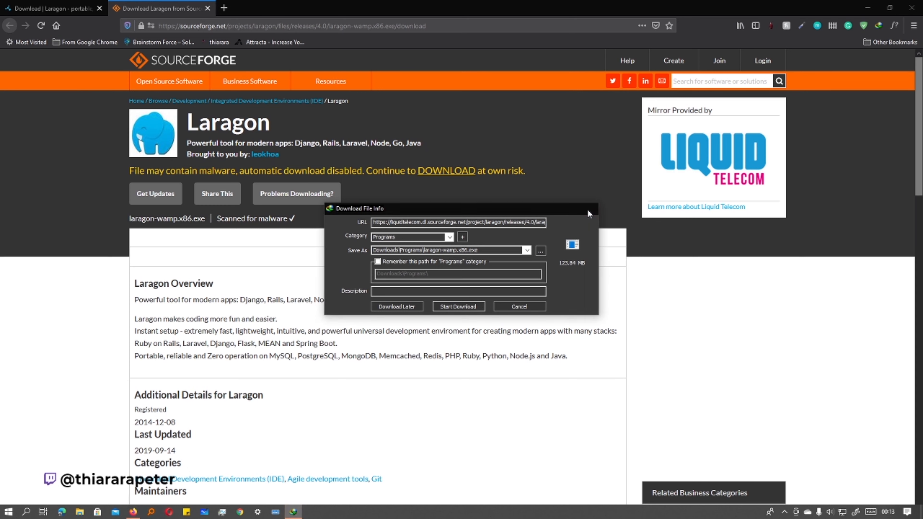
{"action": "left_click", "coordinate": [551, 201]}
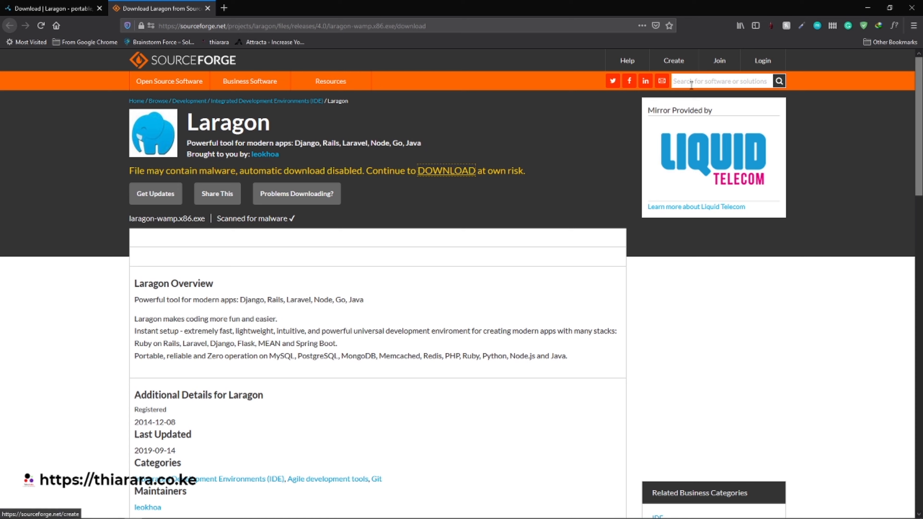
{"action": "left_click", "coordinate": [910, 8]}
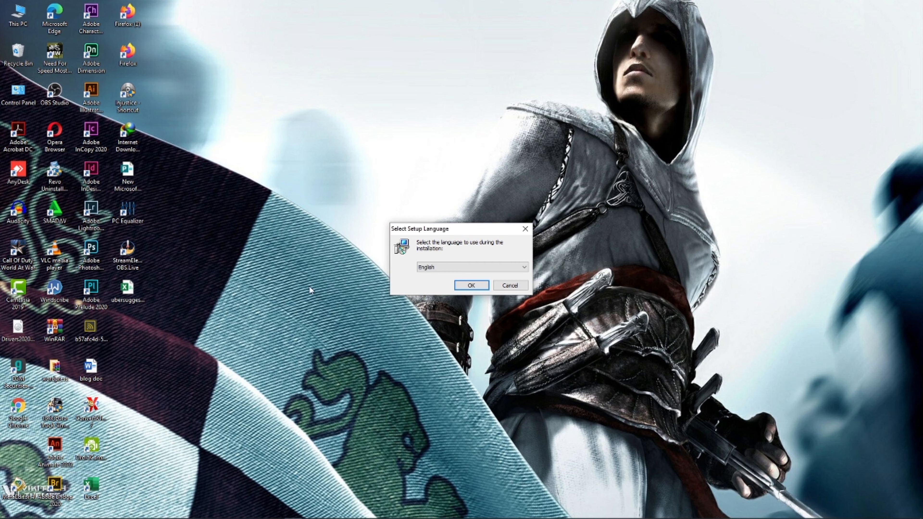
Review the available setup languages and continue the Laragon installation in English
{"action": "left_click", "coordinate": [494, 268]}
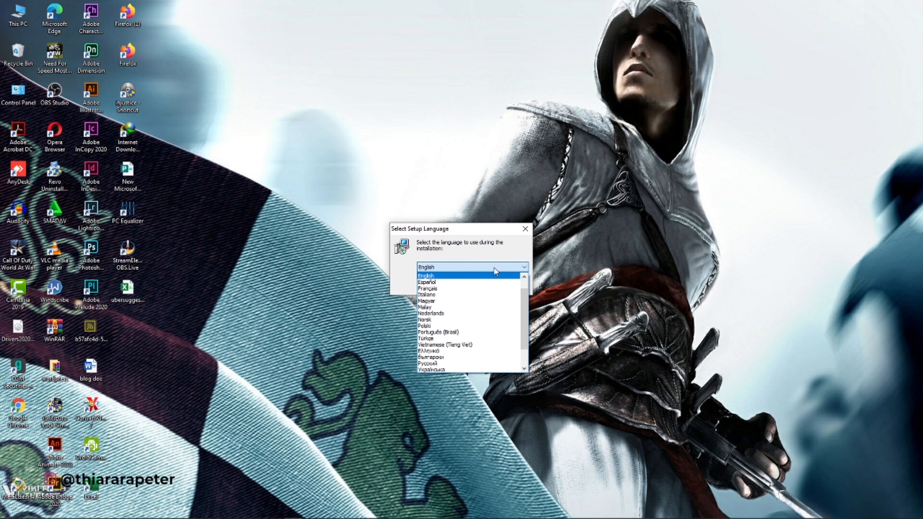
{"action": "scroll", "coordinate": [451, 371], "scroll_direction": "up", "scroll_amount": 1}
{"action": "scroll", "coordinate": [451, 371], "scroll_direction": "down", "scroll_amount": 2}
{"action": "left_click", "coordinate": [367, 339]}
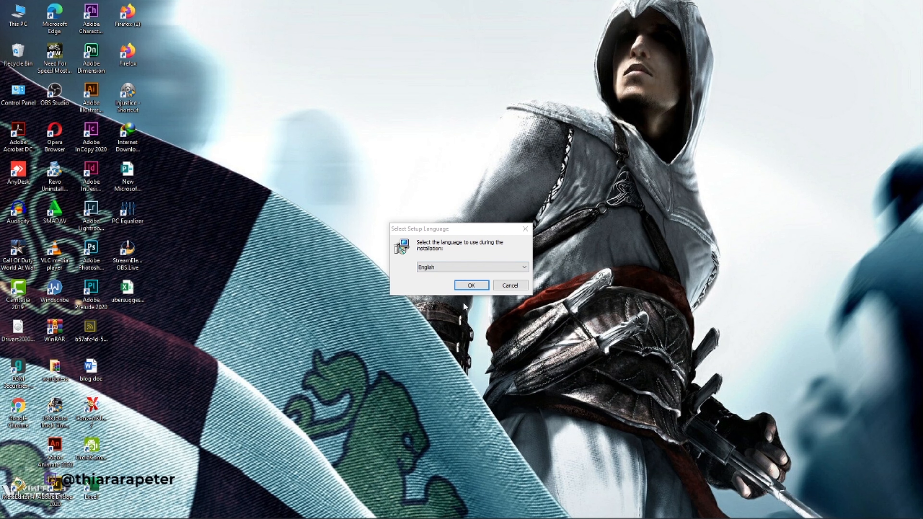
{"action": "left_click", "coordinate": [470, 284]}
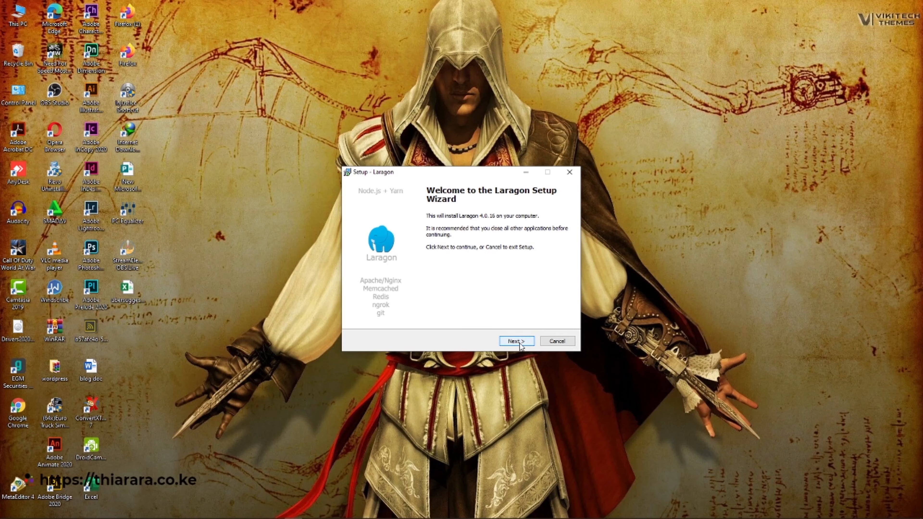
Accept C:\laragon as the install folder and disable Run Laragon when Windows starts and Auto virtual hosts, keeping the Notepad++ and Terminal option
{"action": "left_click", "coordinate": [516, 341]}
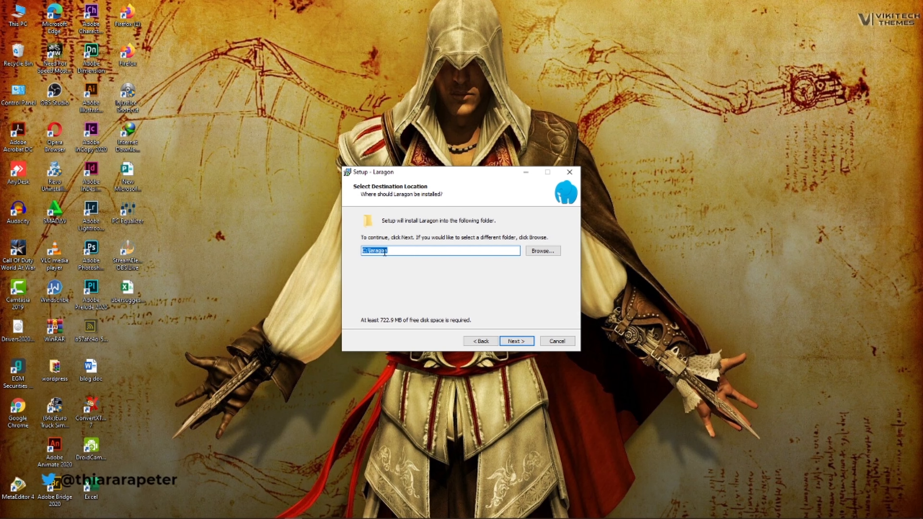
{"action": "left_click", "coordinate": [515, 341]}
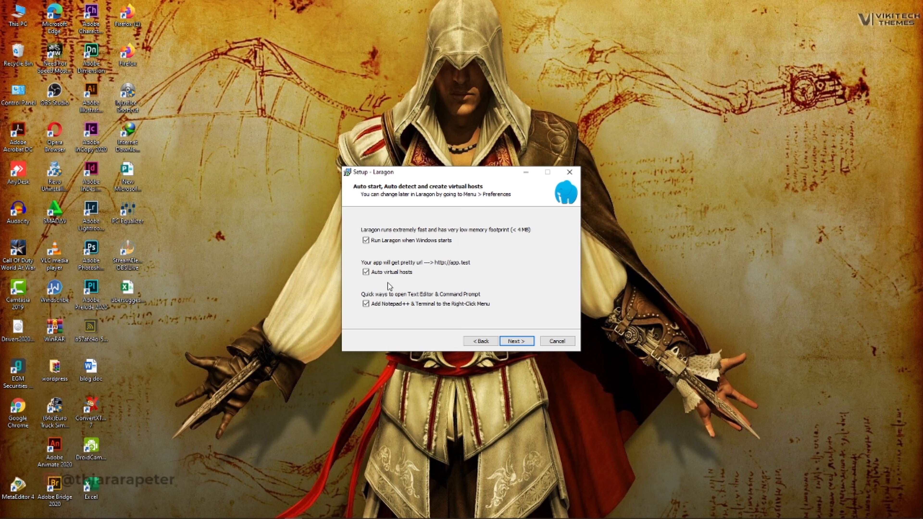
{"action": "left_click", "coordinate": [368, 242]}
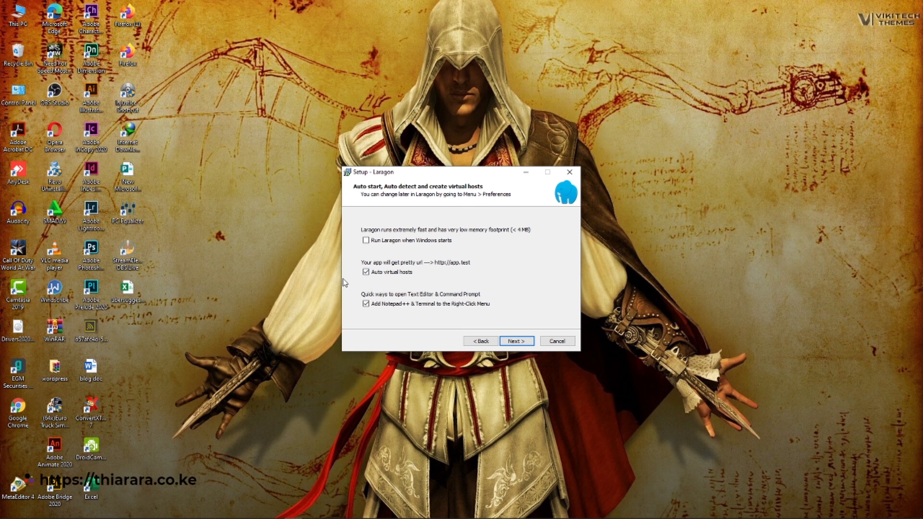
{"action": "left_click", "coordinate": [366, 272]}
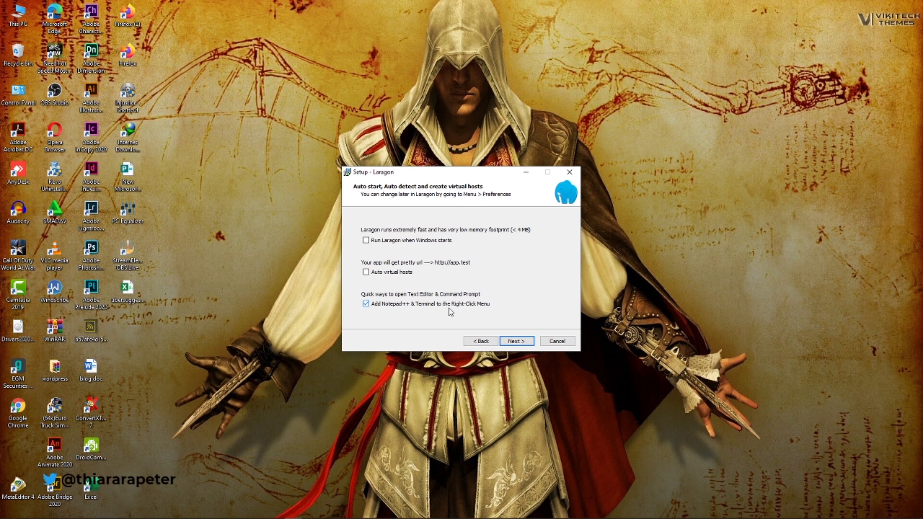
{"action": "left_click", "coordinate": [517, 342]}
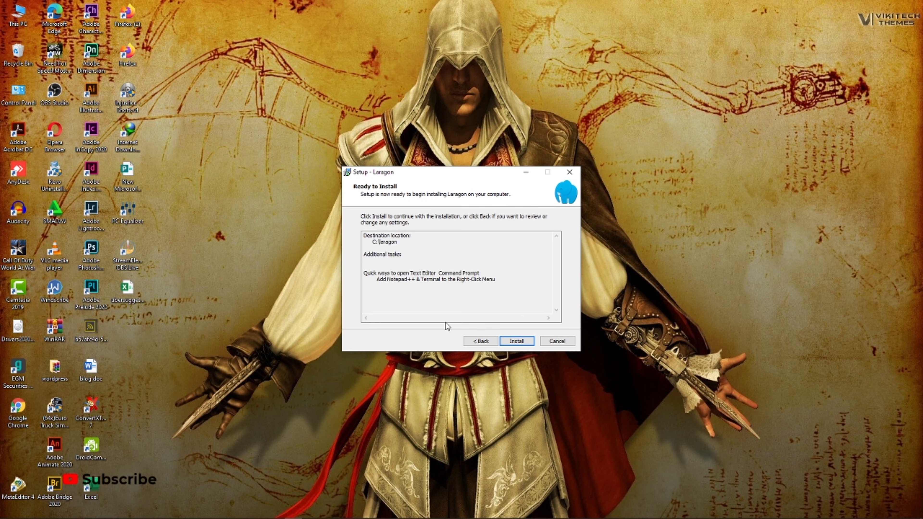
Install Laragon and finish setup with the README file and Laragon set to open
{"action": "left_click", "coordinate": [526, 342]}
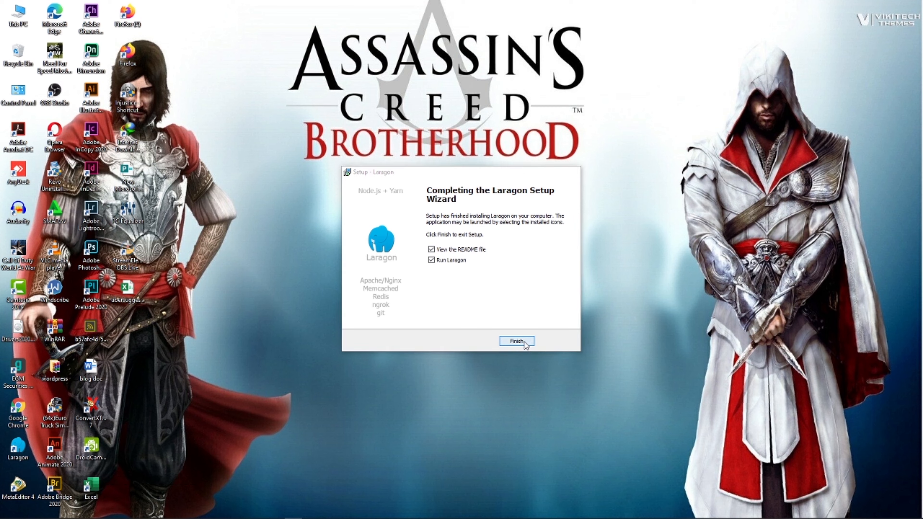
{"action": "left_click", "coordinate": [524, 343]}
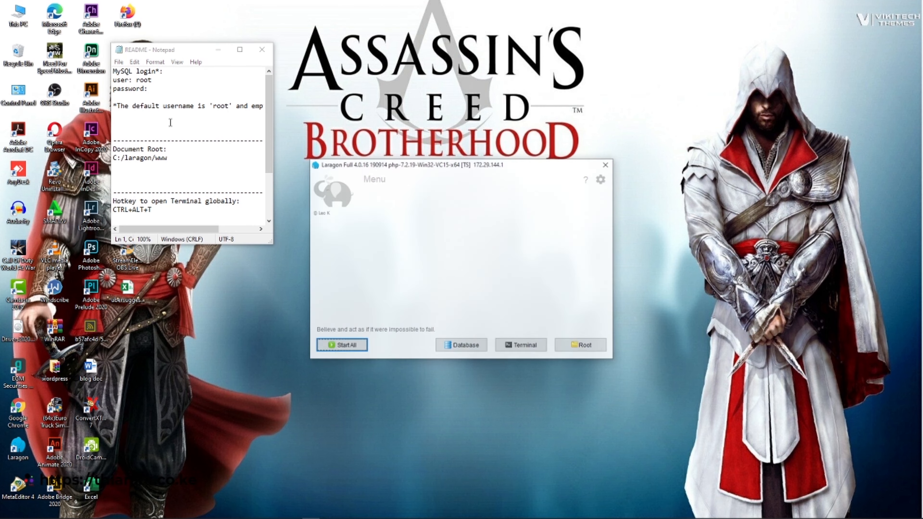
Widen the README window and examine the MySQL login details
{"action": "left_click_drag", "start_coordinate": [148, 89], "coordinate": [137, 80]}
{"action": "left_click", "coordinate": [170, 77]}
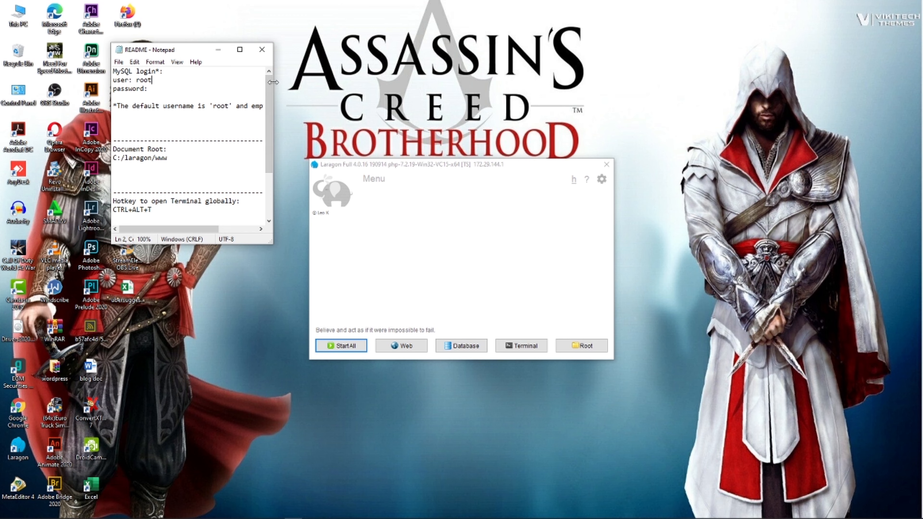
{"action": "left_click_drag", "start_coordinate": [281, 86], "coordinate": [313, 86]}
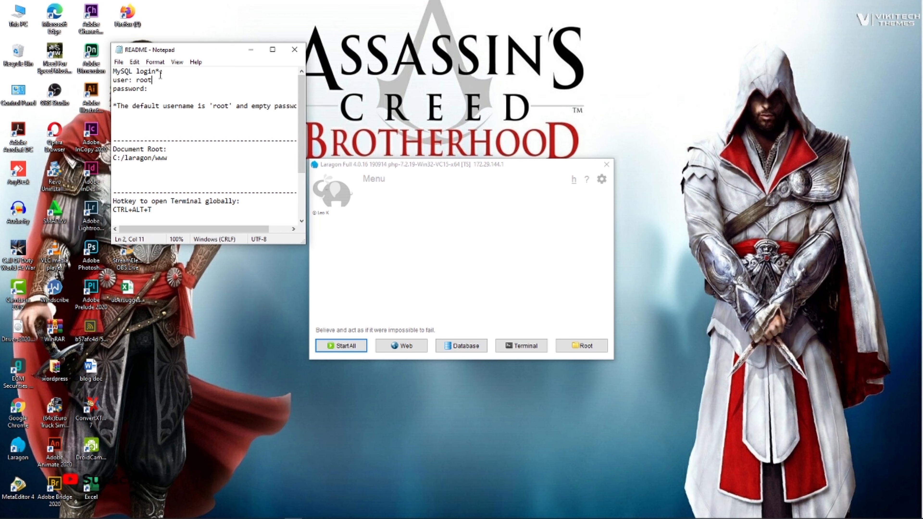
Set Laragon's Document Root to C:\laragon\www in its preferences
{"action": "left_click_drag", "start_coordinate": [160, 74], "coordinate": [118, 74]}
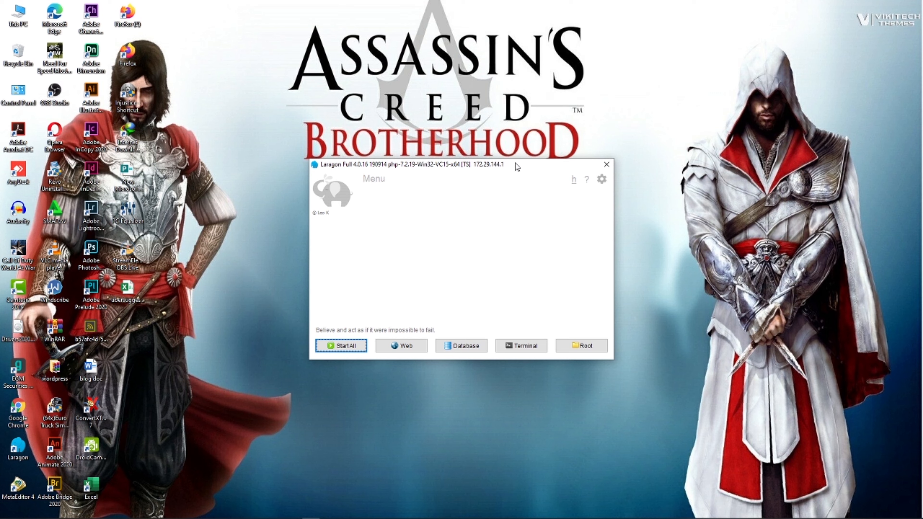
{"action": "left_click_drag", "start_coordinate": [515, 163], "coordinate": [467, 133]}
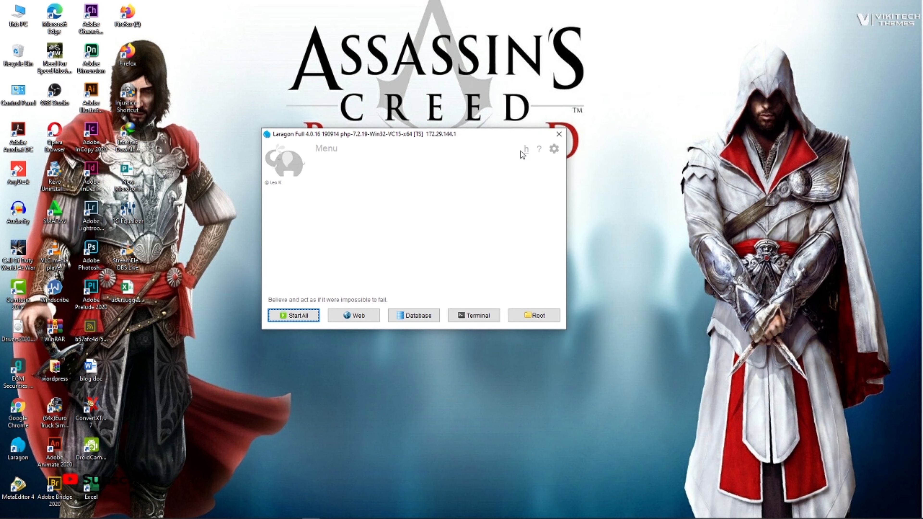
{"action": "left_click", "coordinate": [555, 149]}
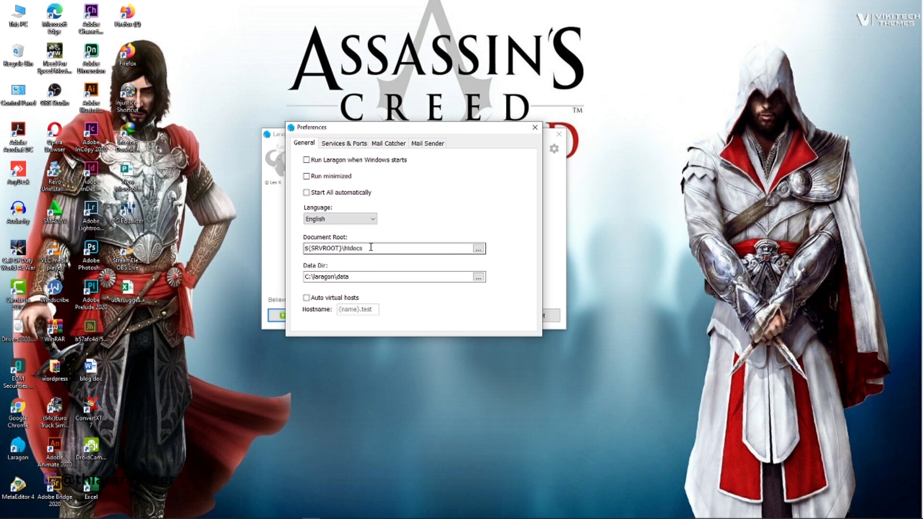
{"action": "left_click", "coordinate": [478, 249]}
{"action": "double_click", "coordinate": [438, 257]}
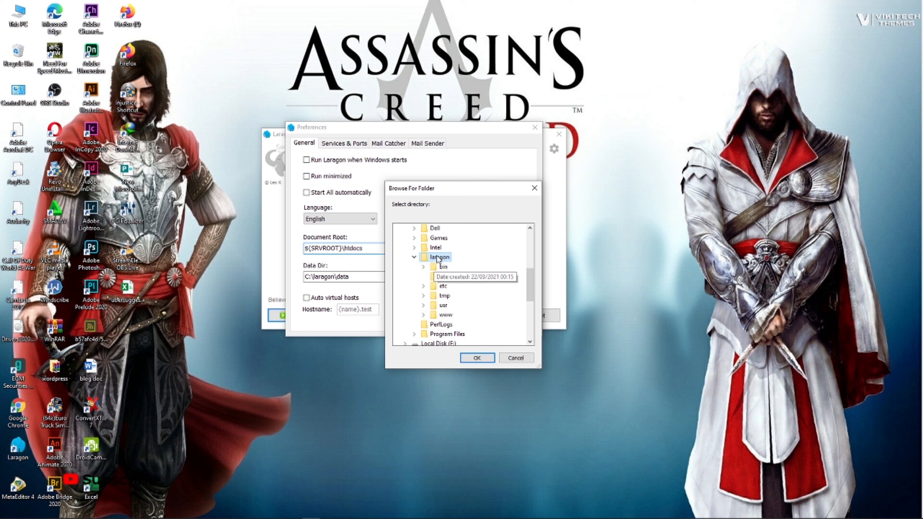
{"action": "left_click", "coordinate": [447, 316]}
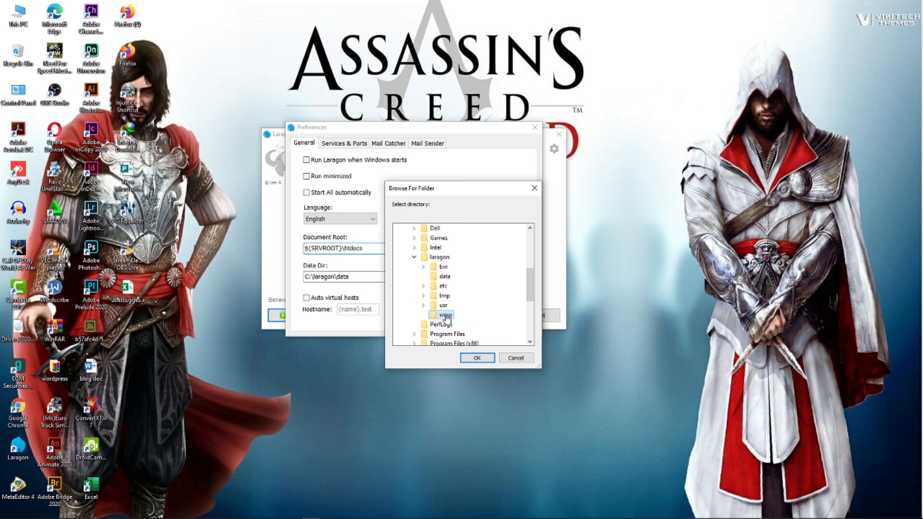
{"action": "left_click", "coordinate": [476, 358]}
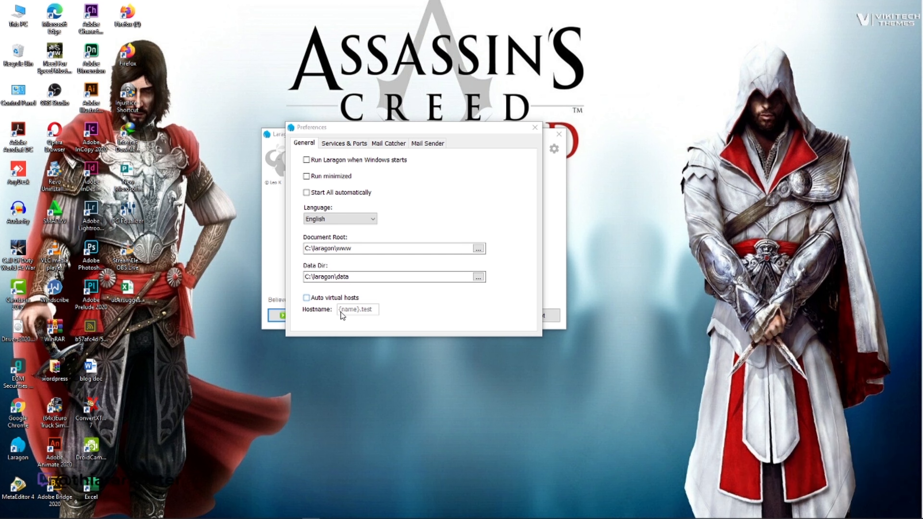
Keep the existing data directory, enable Auto virtual hosts and set the hostname pattern to {name}.in
{"action": "left_click", "coordinate": [372, 311]}
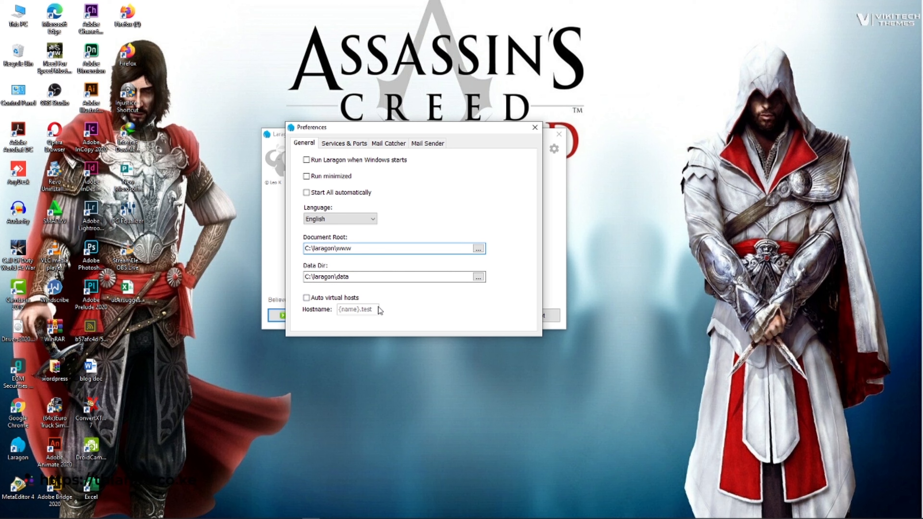
{"action": "left_click", "coordinate": [360, 280]}
{"action": "left_click", "coordinate": [516, 357]}
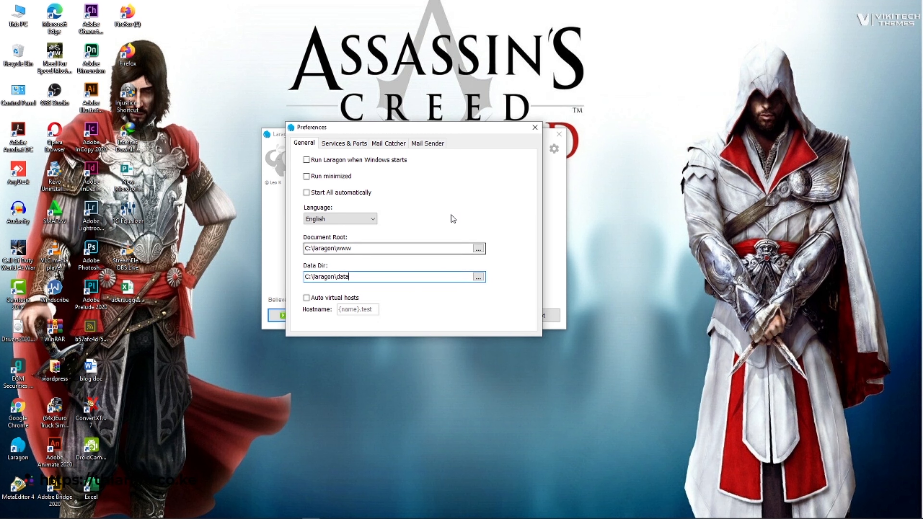
{"action": "left_click_drag", "start_coordinate": [448, 130], "coordinate": [358, 120]}
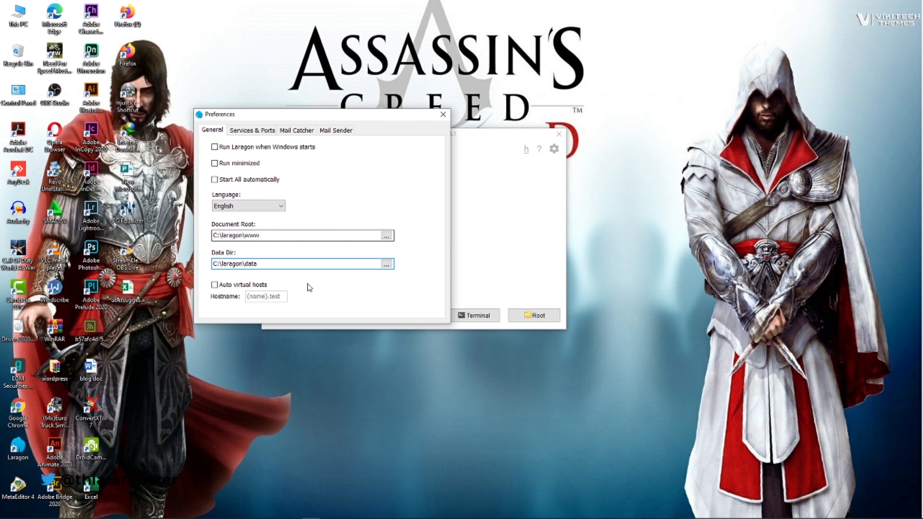
{"action": "left_click", "coordinate": [259, 133]}
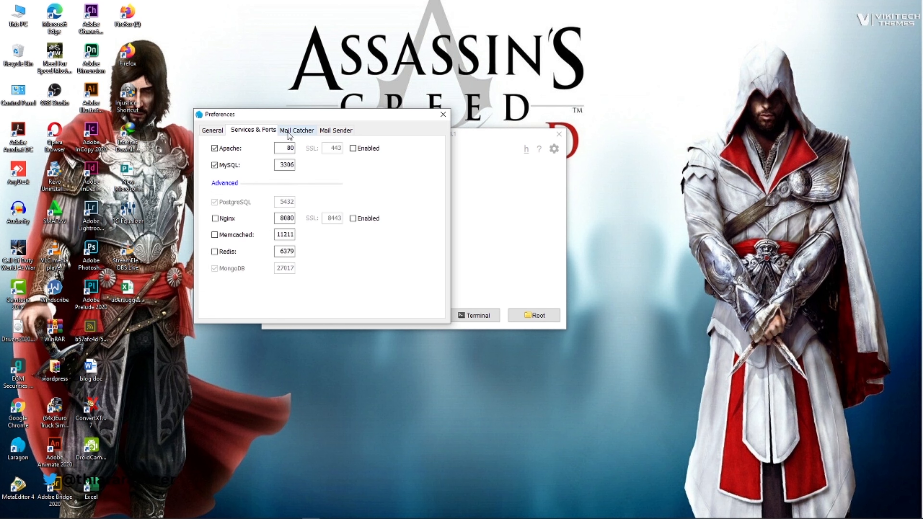
{"action": "left_click", "coordinate": [214, 131]}
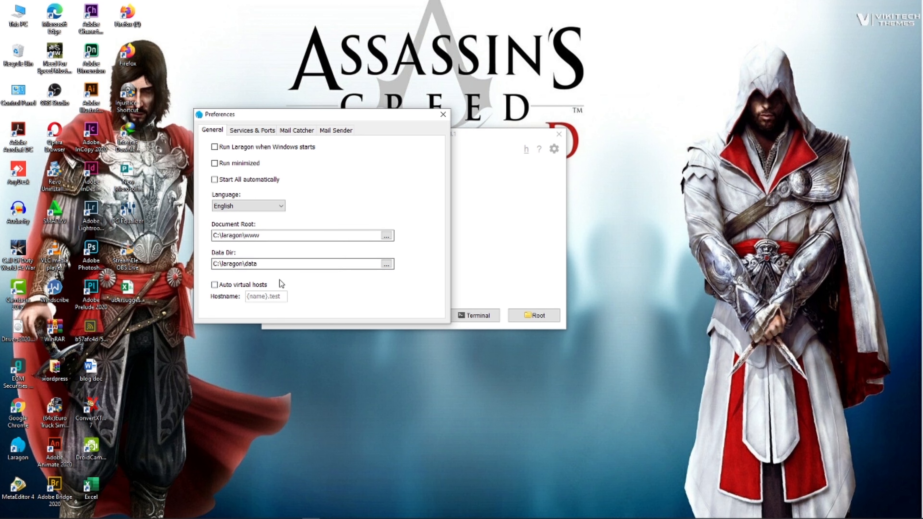
{"action": "left_click", "coordinate": [214, 285]}
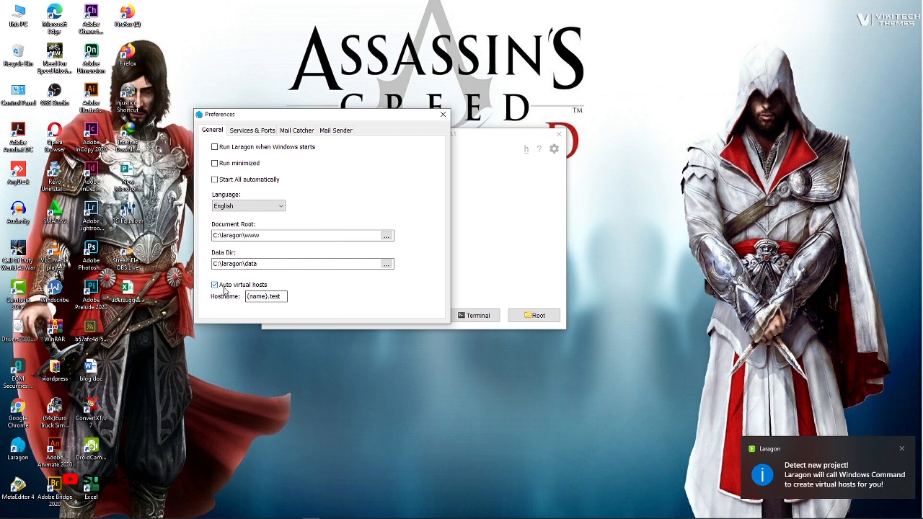
{"action": "left_click", "coordinate": [282, 297]}
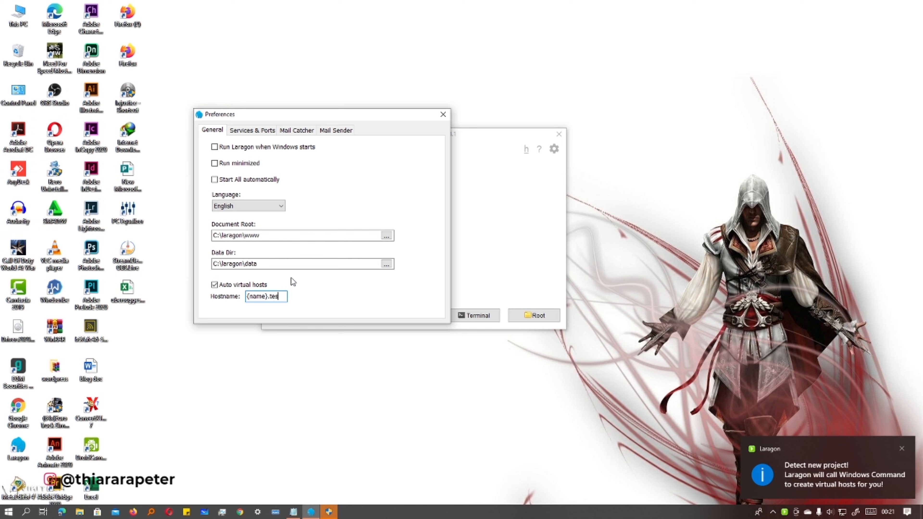
{"action": "key", "text": "BackSpace"}
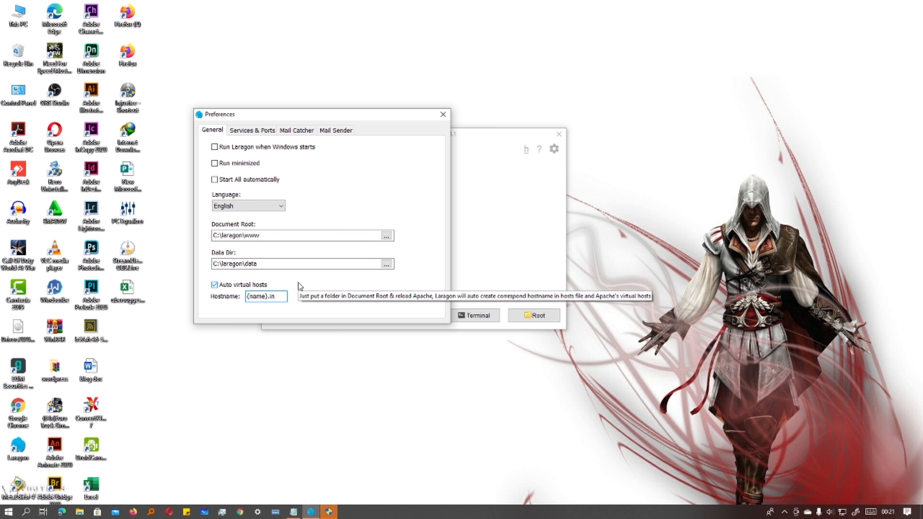
Enable SSL for Apache, and enable Nginx with SSL, Memcached and Redis among Laragon's services
{"action": "left_click", "coordinate": [248, 134]}
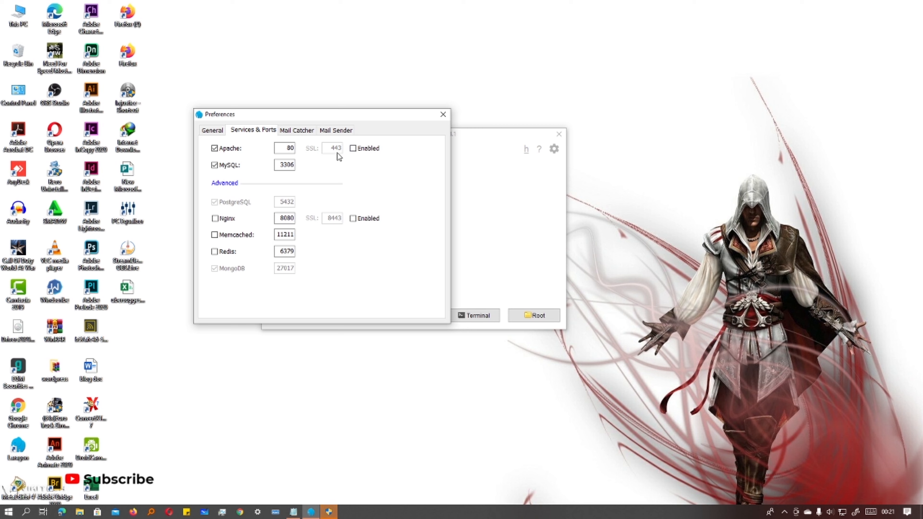
{"action": "left_click", "coordinate": [353, 148]}
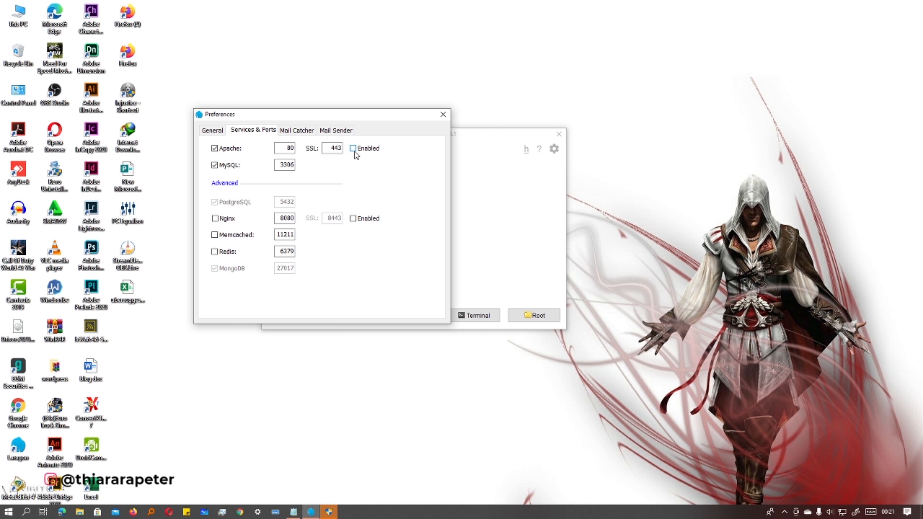
{"action": "left_click", "coordinate": [215, 219]}
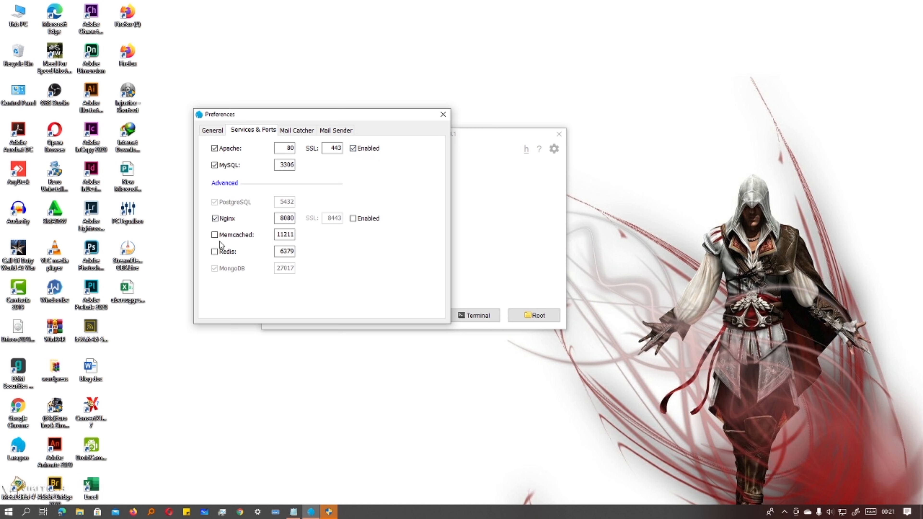
{"action": "left_click", "coordinate": [214, 234]}
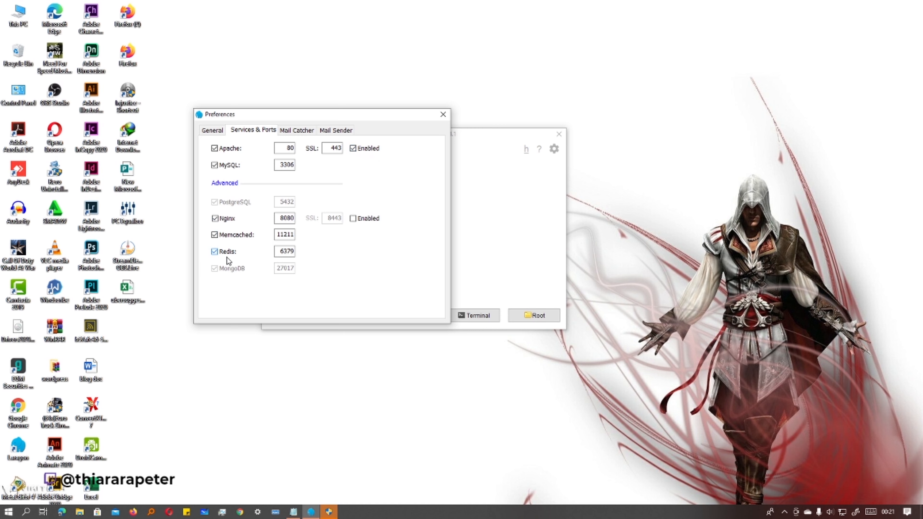
{"action": "left_click", "coordinate": [352, 220]}
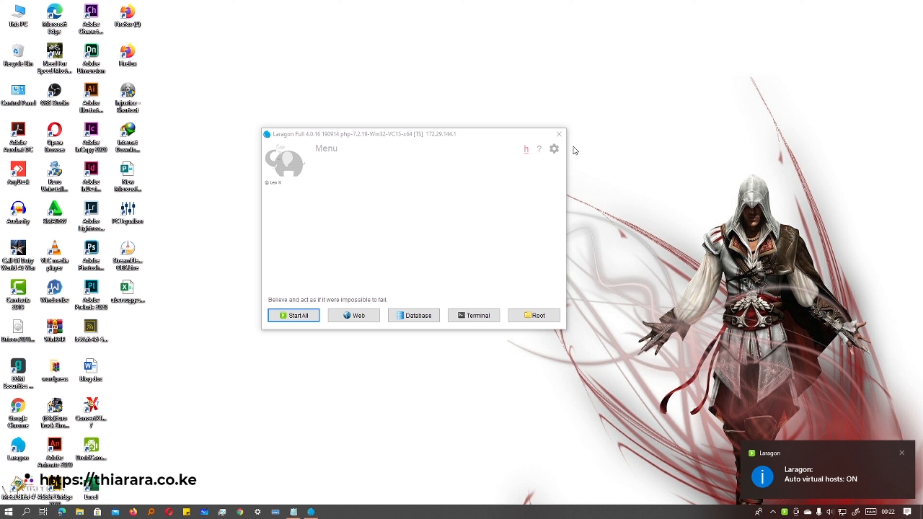
Start all Laragon services and allow the blocked ones, including nginx, mysqld and memcached, through Windows Defender Firewall
{"action": "left_click", "coordinate": [303, 322]}
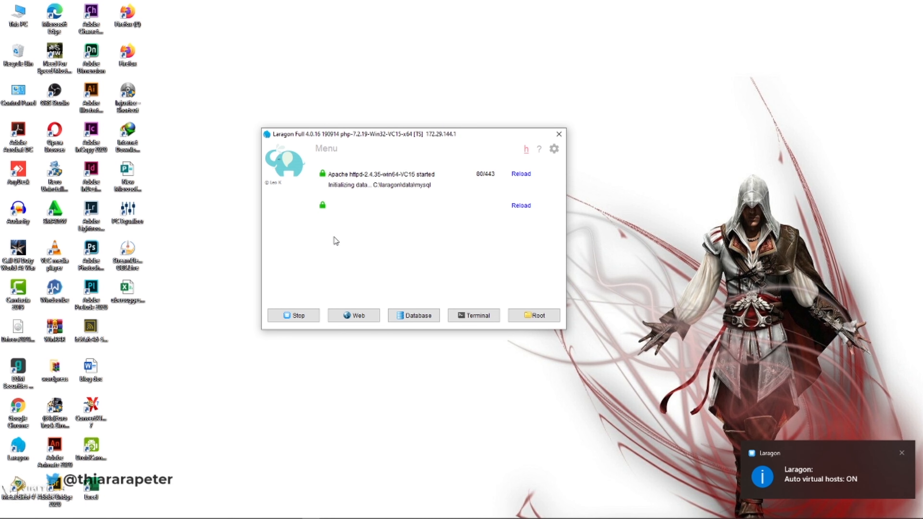
{"action": "left_click", "coordinate": [356, 299]}
{"action": "left_click", "coordinate": [514, 339]}
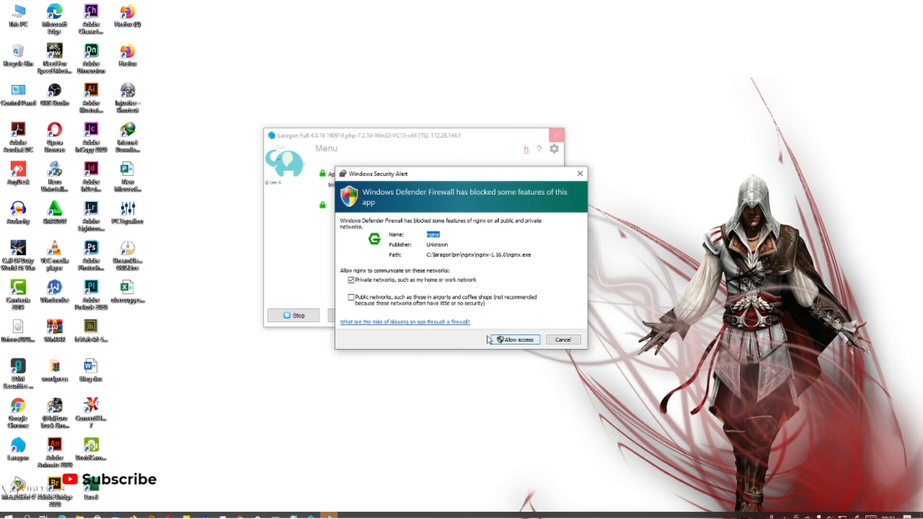
{"action": "left_click", "coordinate": [512, 340]}
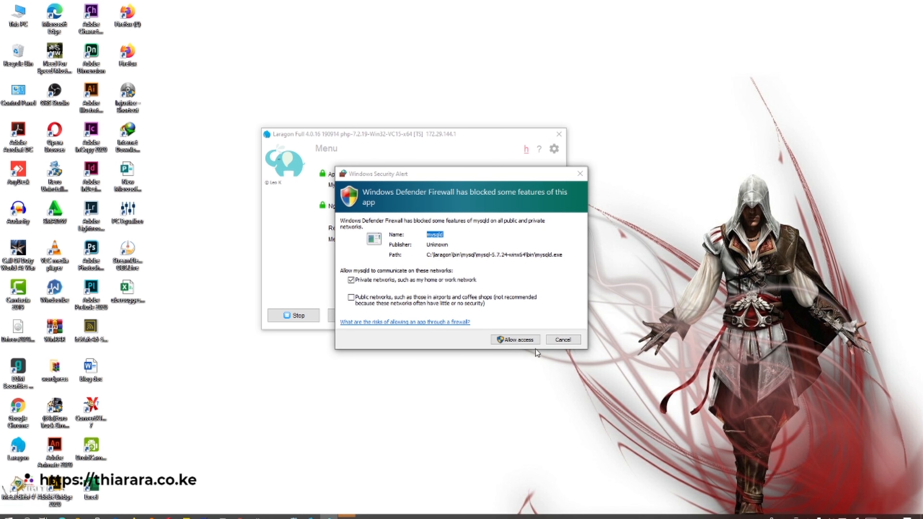
{"action": "left_click", "coordinate": [514, 341]}
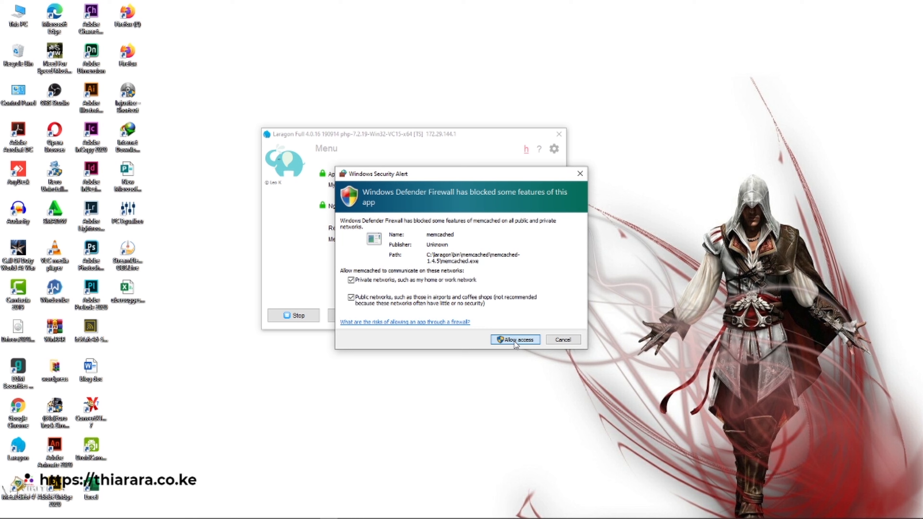
{"action": "left_click", "coordinate": [516, 339]}
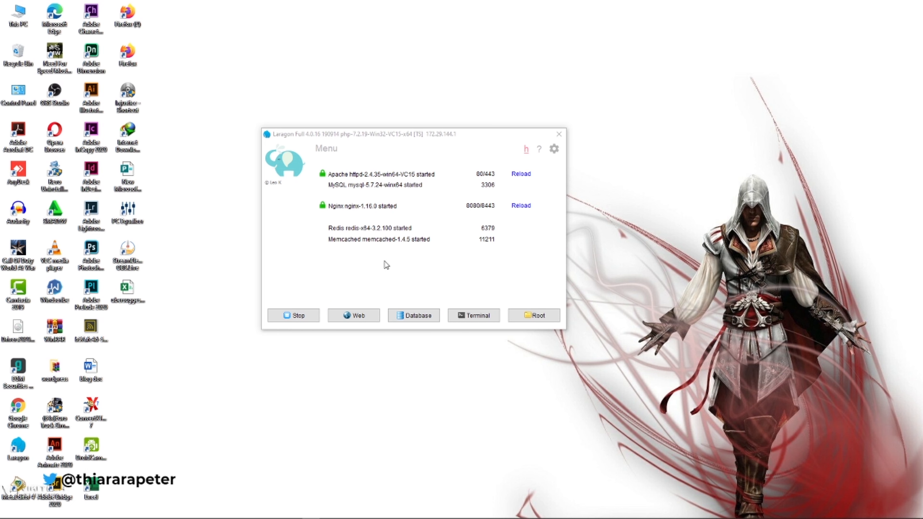
Open Laragon's localhost start page in the browser and close the two Laragon download tabs
{"action": "left_click", "coordinate": [363, 317]}
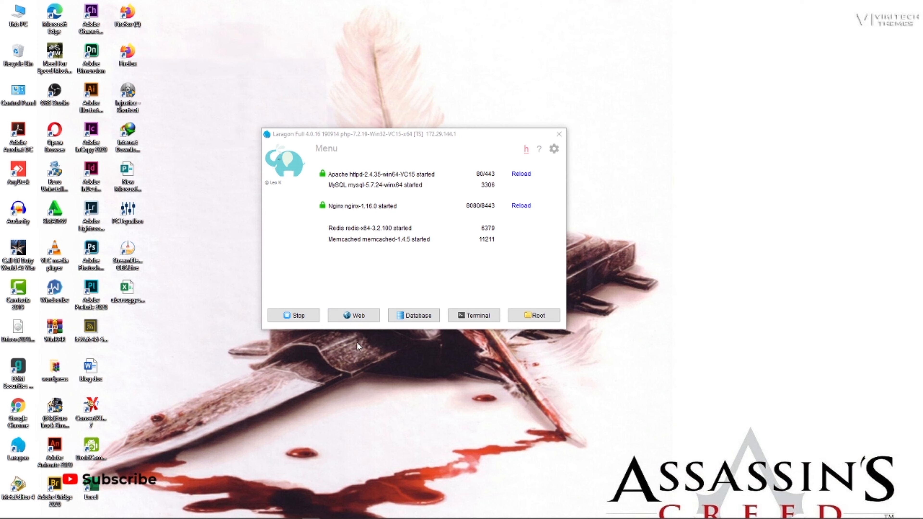
{"action": "left_click", "coordinate": [356, 317]}
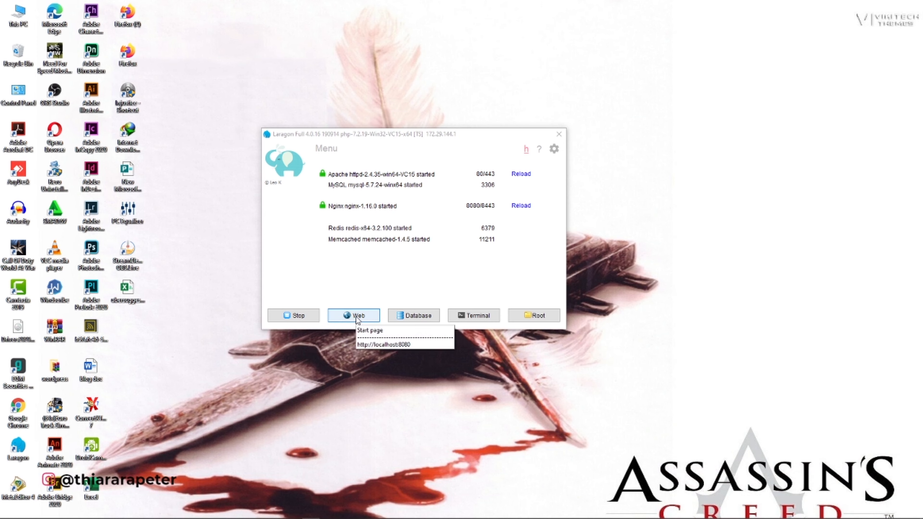
{"action": "left_click", "coordinate": [356, 318]}
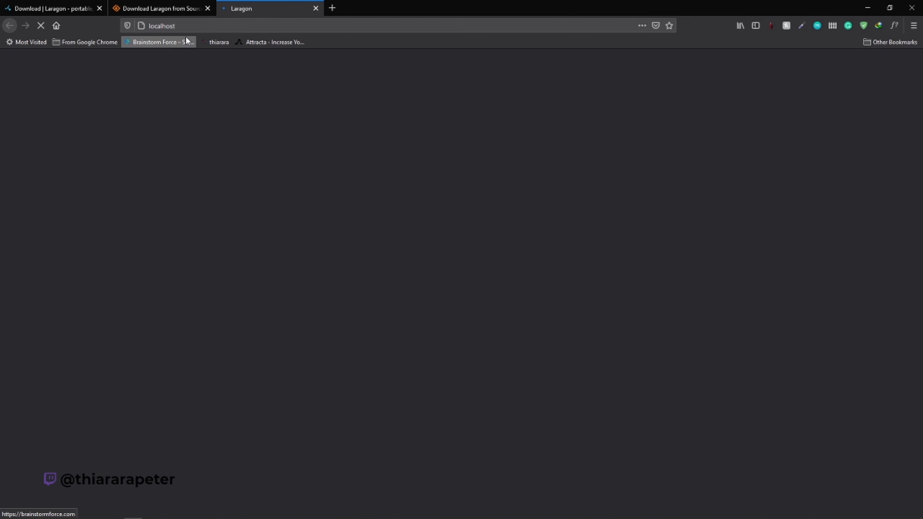
{"action": "left_click", "coordinate": [207, 8]}
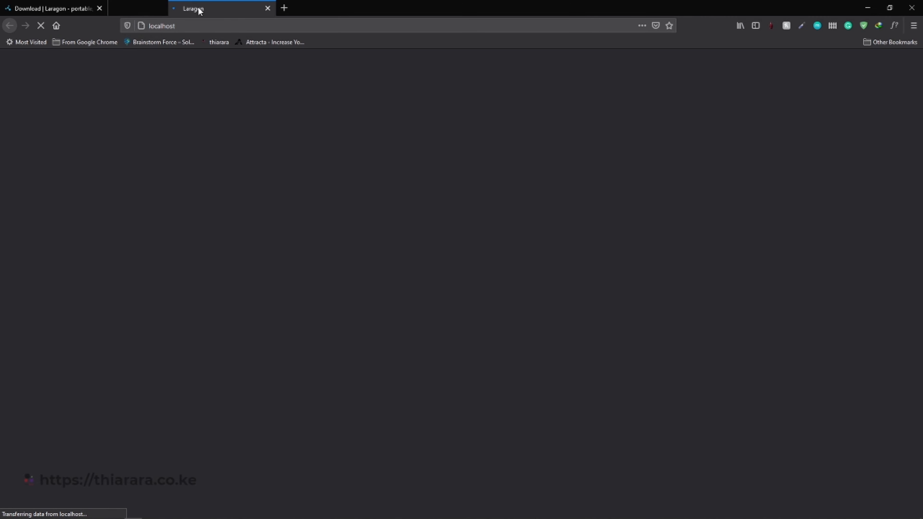
{"action": "left_click", "coordinate": [99, 8]}
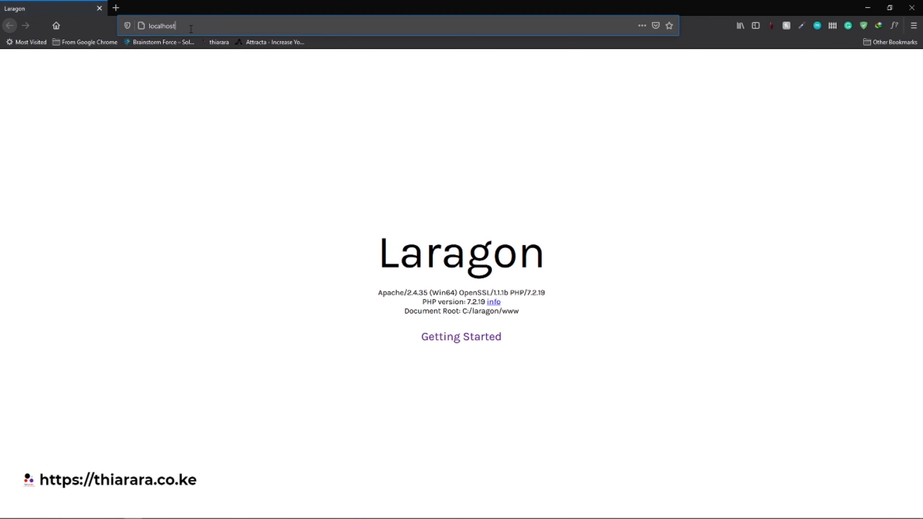
Examine the start page's address and server details, skim the Getting Started documentation, and close the browser
{"action": "left_click_drag", "start_coordinate": [175, 26], "coordinate": [150, 25]}
{"action": "left_click", "coordinate": [89, 83]}
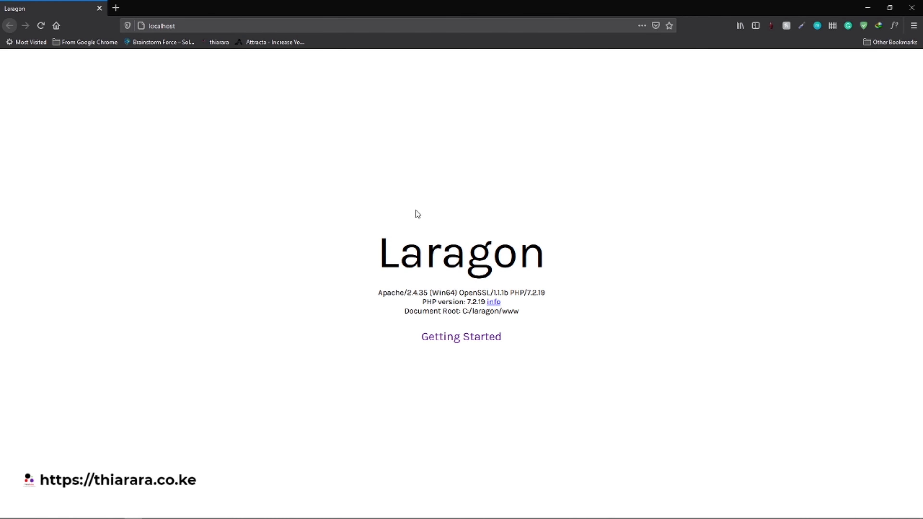
{"action": "left_click_drag", "start_coordinate": [344, 275], "coordinate": [630, 316]}
{"action": "left_click", "coordinate": [642, 219]}
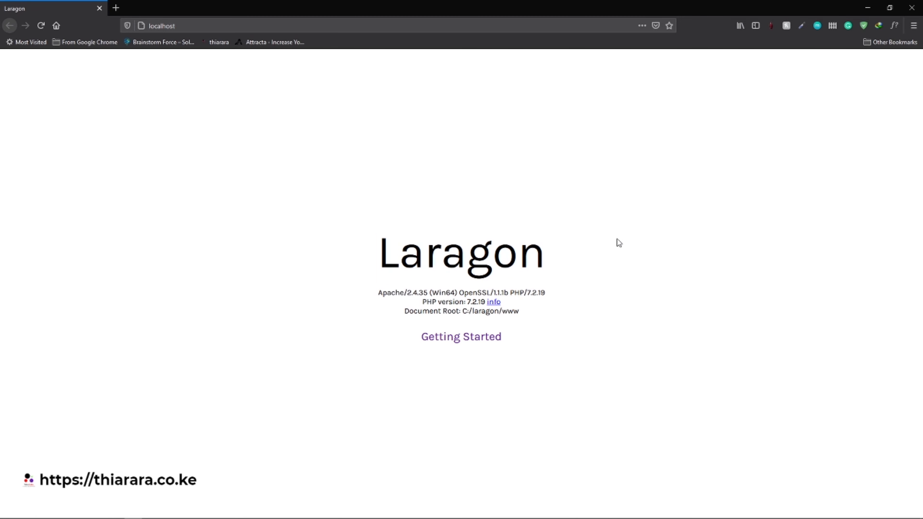
{"action": "left_click", "coordinate": [454, 340]}
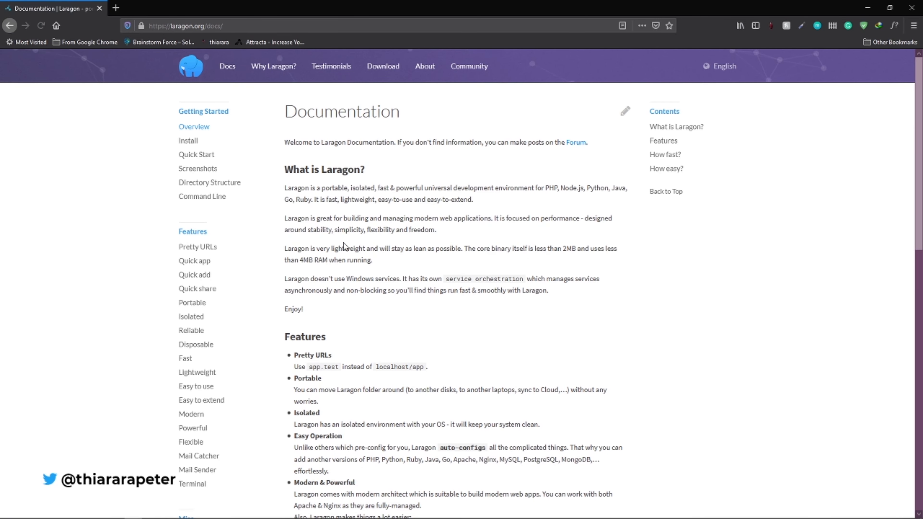
{"action": "scroll", "coordinate": [355, 294], "scroll_direction": "down", "scroll_amount": 2}
{"action": "scroll", "coordinate": [356, 294], "scroll_direction": "down", "scroll_amount": 1}
{"action": "scroll", "coordinate": [354, 293], "scroll_direction": "up", "scroll_amount": 3}
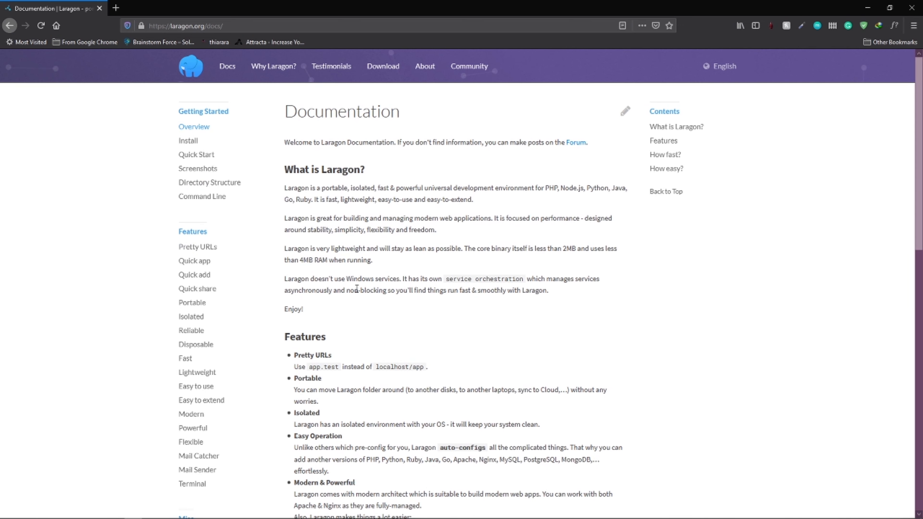
{"action": "left_click", "coordinate": [919, 5]}
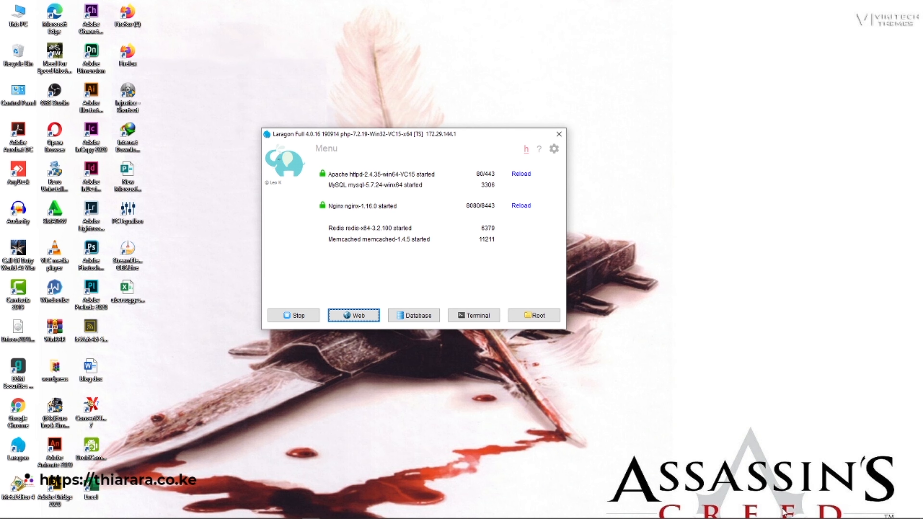
{"action": "mouse_move", "coordinate": [784, 515]}
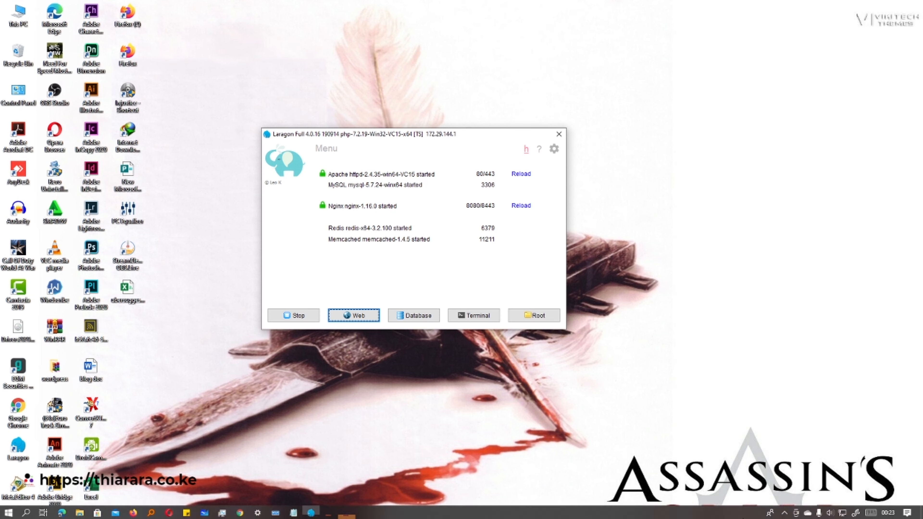
Install phpMyAdmin in Laragon through the Quick add tools
{"action": "left_click", "coordinate": [784, 512]}
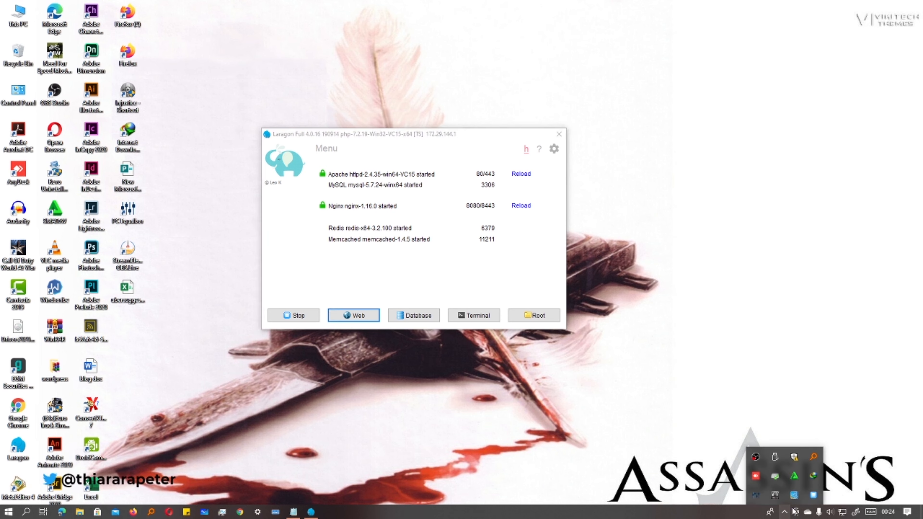
{"action": "right_click", "coordinate": [814, 497]}
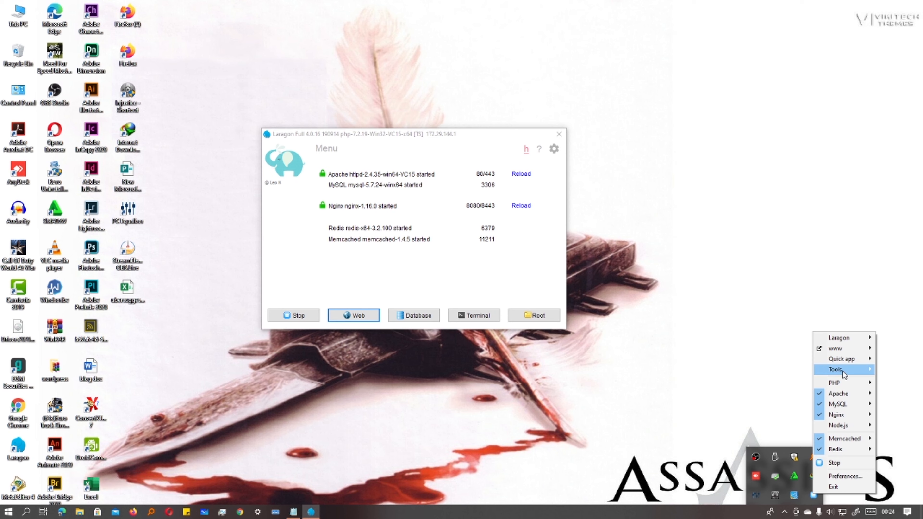
{"action": "mouse_move", "coordinate": [844, 368]}
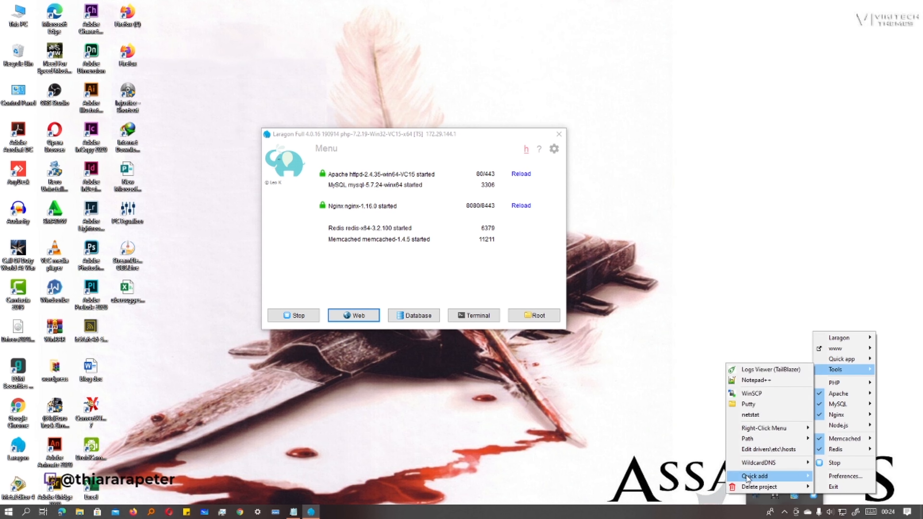
{"action": "mouse_move", "coordinate": [760, 478]}
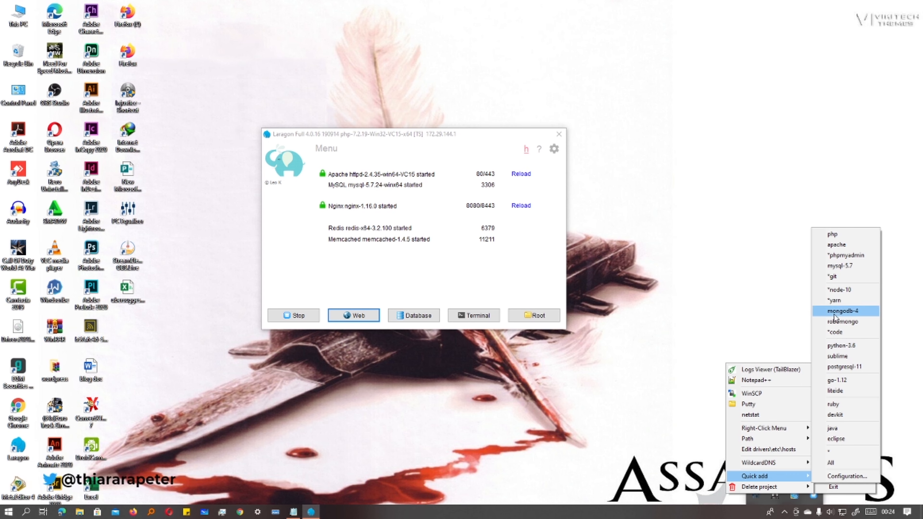
{"action": "left_click", "coordinate": [861, 255]}
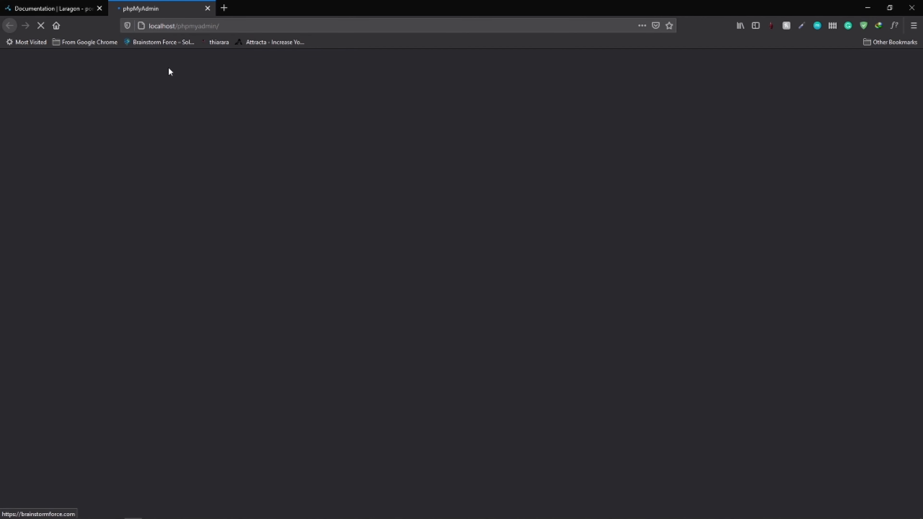
Return the documentation tab to Laragon's start page and bring up the phpMyAdmin login form at localhost/phpmyadmin
{"action": "left_click", "coordinate": [82, 8]}
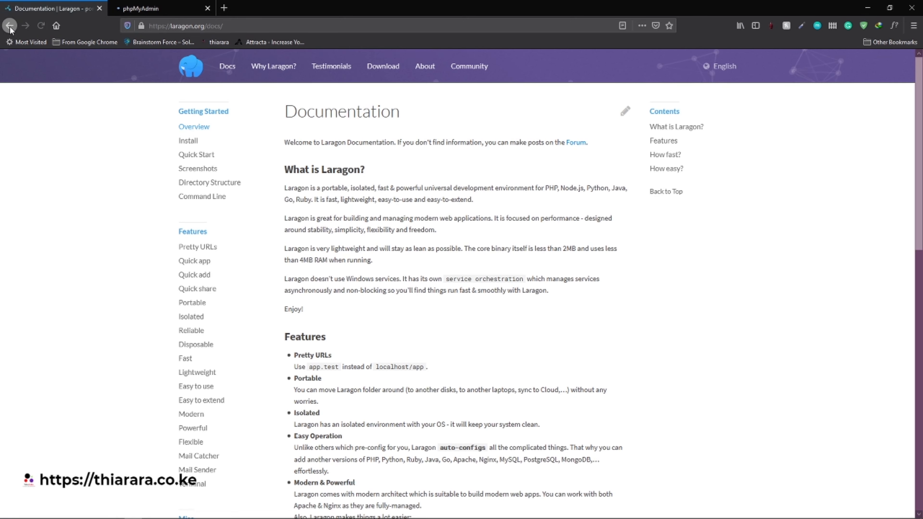
{"action": "left_click", "coordinate": [9, 26]}
{"action": "left_click", "coordinate": [160, 8]}
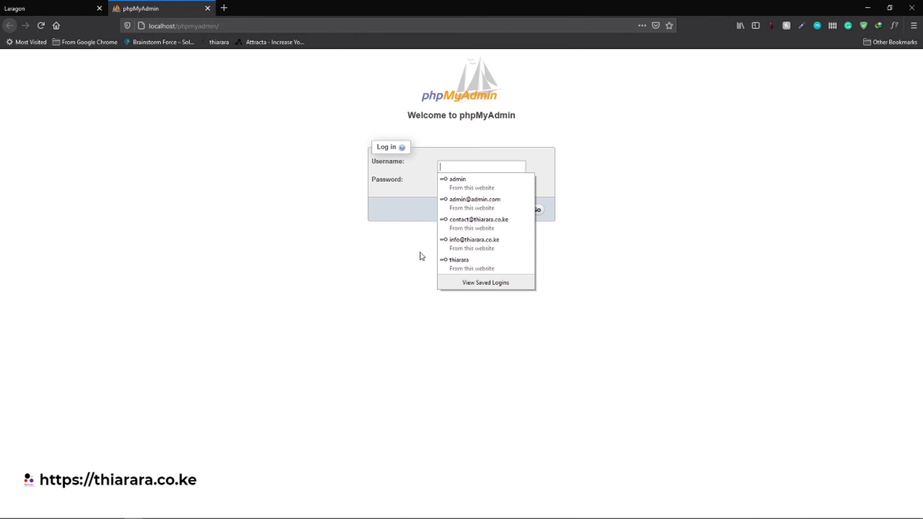
{"action": "left_click", "coordinate": [348, 250]}
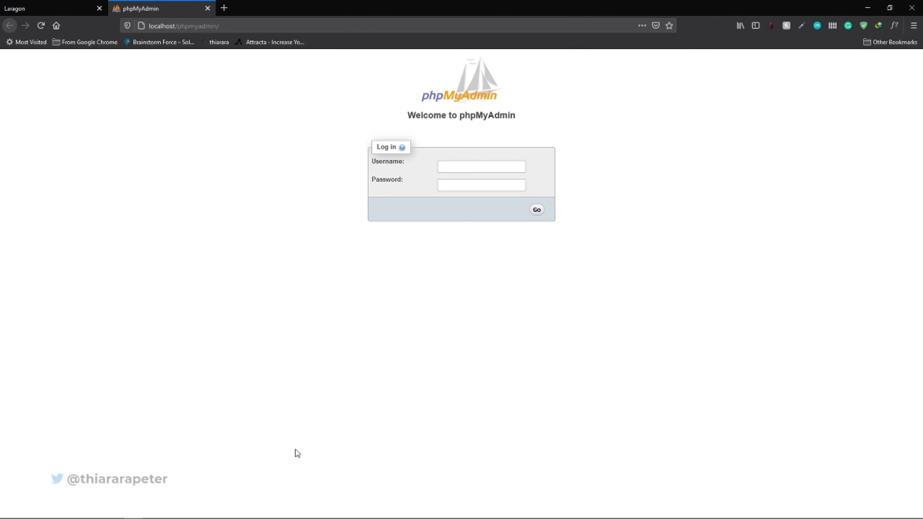
Bring up the Laragon README in Notepad beside the login form and copy the default MySQL username root
{"action": "mouse_move", "coordinate": [261, 518]}
{"action": "left_click", "coordinate": [293, 512]}
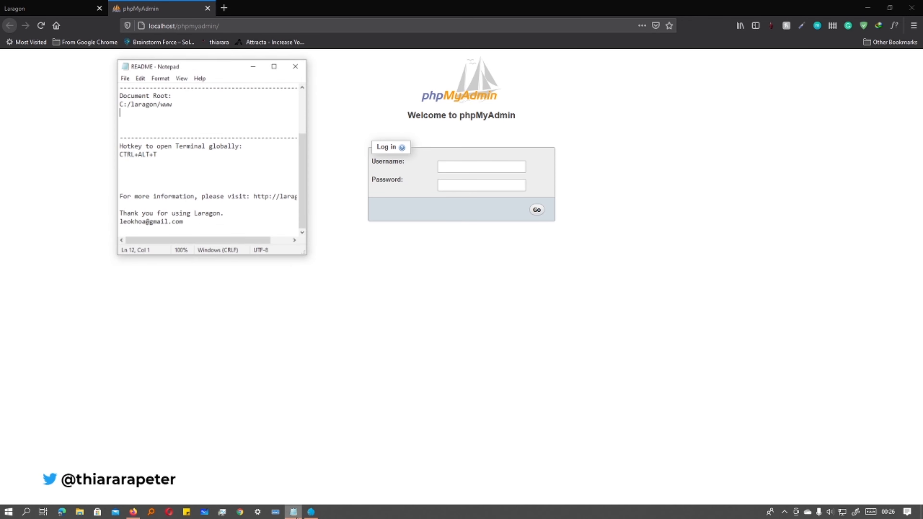
{"action": "scroll", "coordinate": [151, 126], "scroll_direction": "up", "scroll_amount": 3}
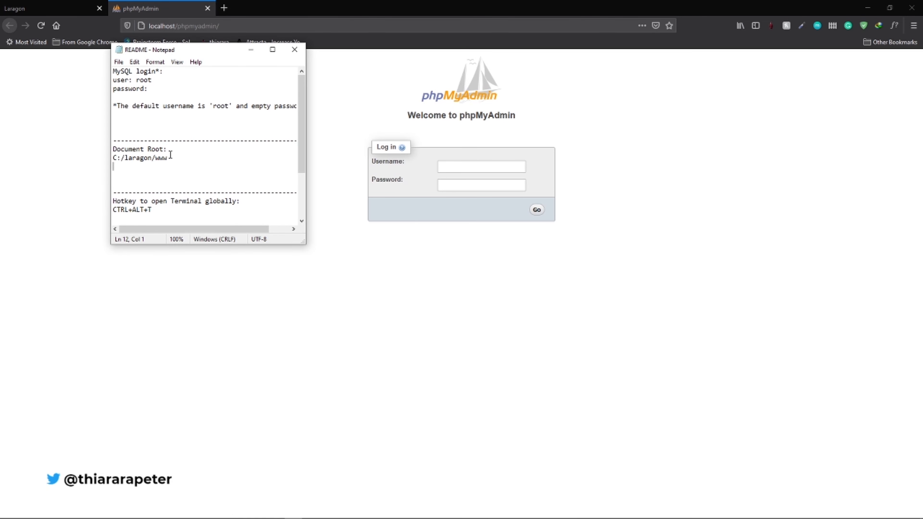
{"action": "left_click_drag", "start_coordinate": [192, 51], "coordinate": [189, 121]}
{"action": "left_click_drag", "start_coordinate": [151, 150], "coordinate": [133, 152]}
{"action": "right_click", "coordinate": [134, 150]}
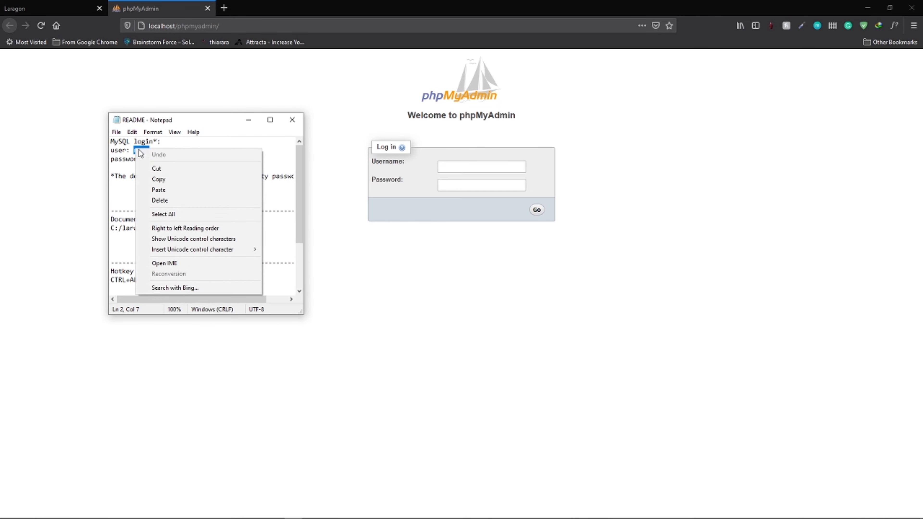
{"action": "left_click", "coordinate": [157, 180]}
Log in to phpMyAdmin as root with an empty password, check the list of databases and close the browser
{"action": "left_click", "coordinate": [477, 167]}
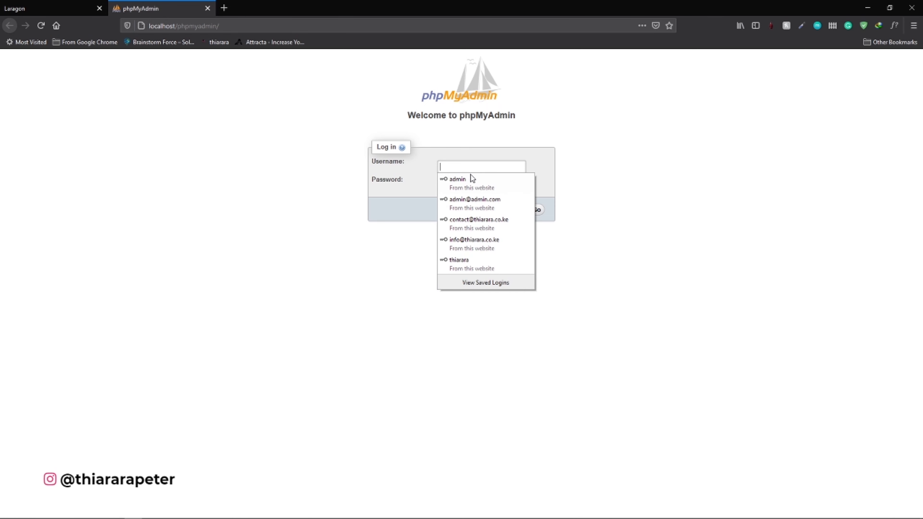
{"action": "key", "text": "ctrl+v"}
{"action": "left_click", "coordinate": [480, 185]}
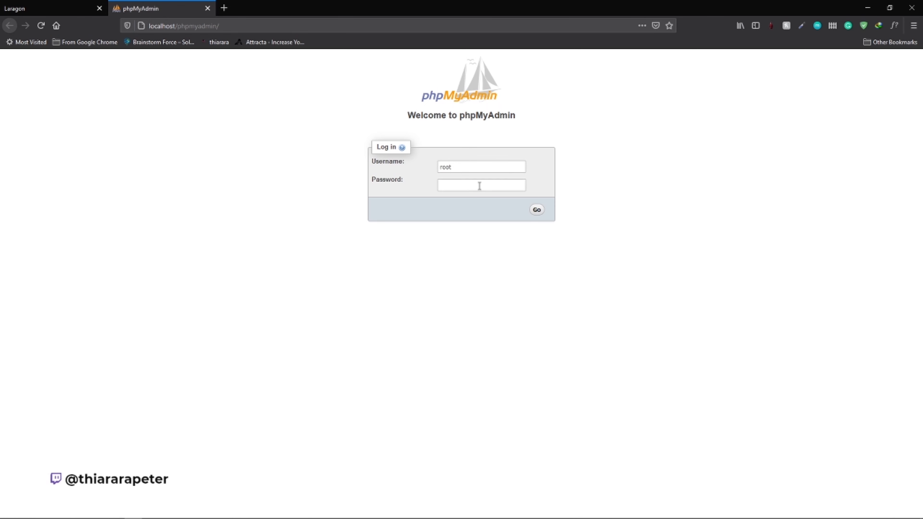
{"action": "left_click", "coordinate": [536, 210]}
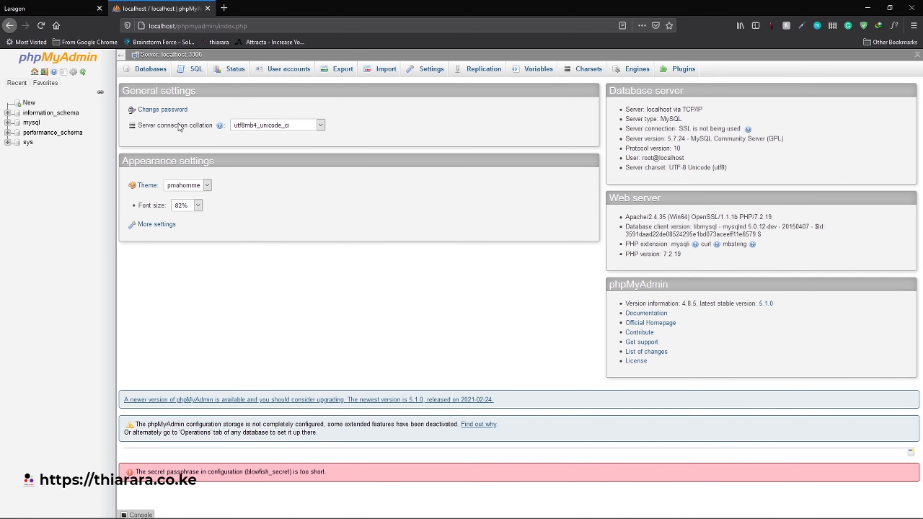
{"action": "left_click", "coordinate": [160, 68]}
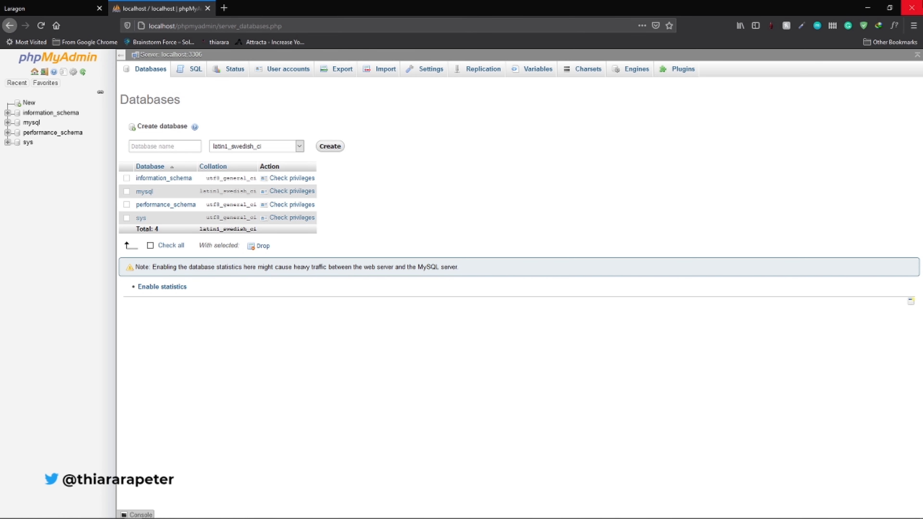
{"action": "left_click", "coordinate": [912, 8]}
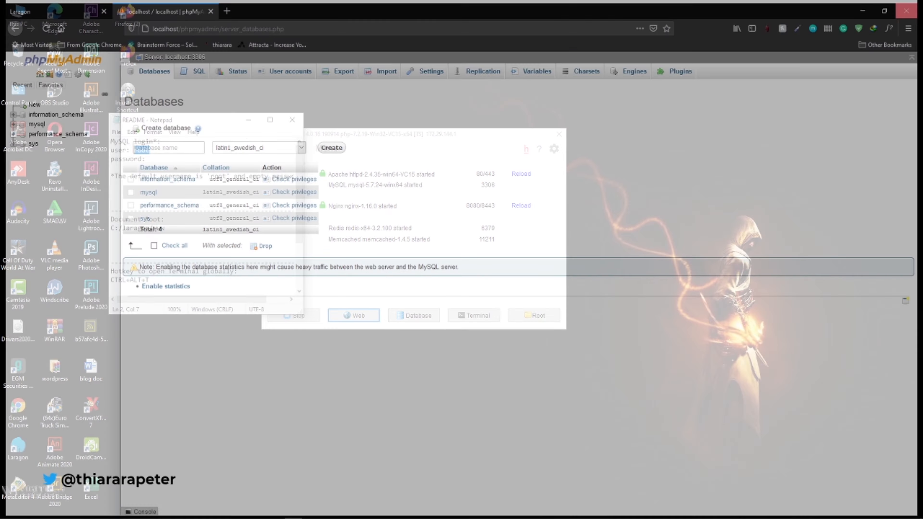
Stop all Laragon services, start them again and dismiss the Laragon notification
{"action": "left_click", "coordinate": [299, 320]}
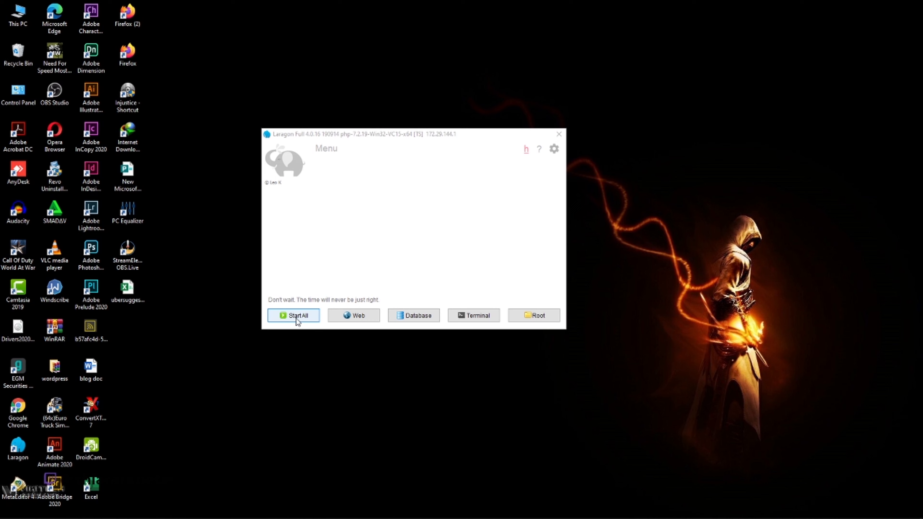
{"action": "left_click", "coordinate": [296, 317]}
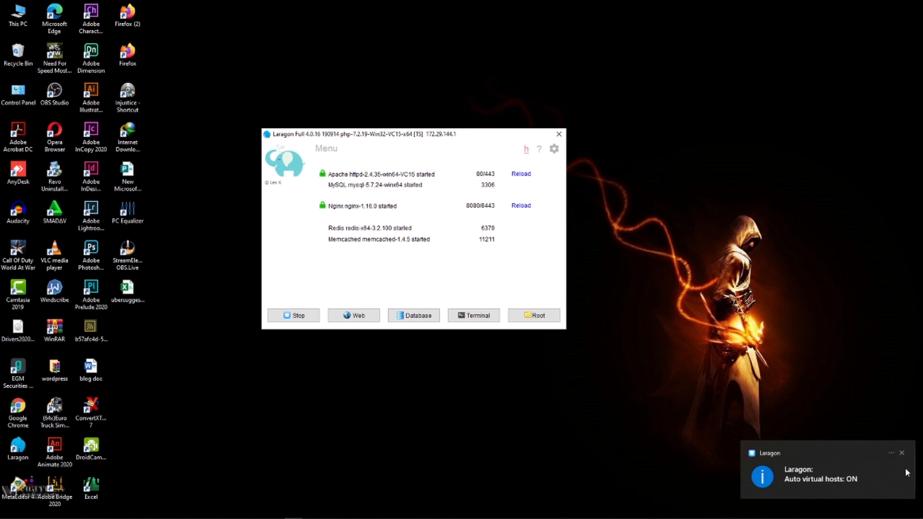
{"action": "left_click", "coordinate": [902, 452]}
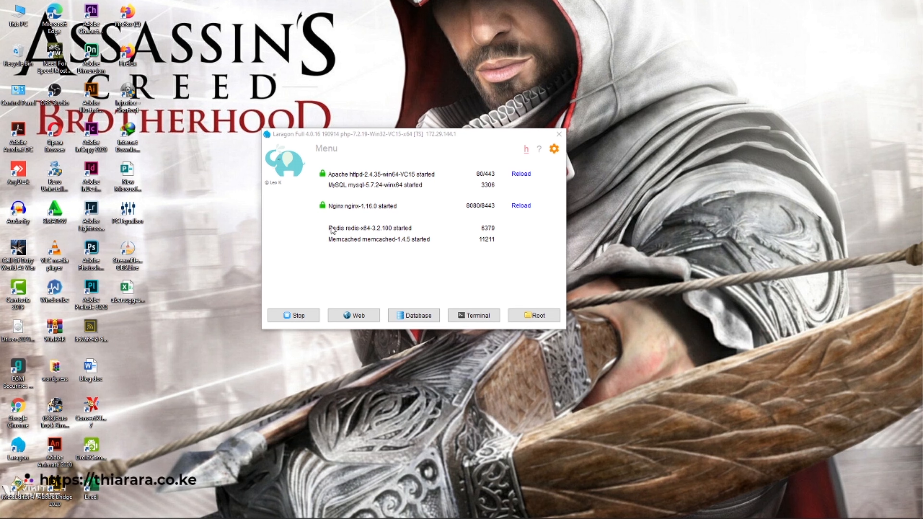
Create a WordPress site with its own database using Laragon's Quick app, and bring up the pending administrator prompt
{"action": "mouse_move", "coordinate": [771, 517]}
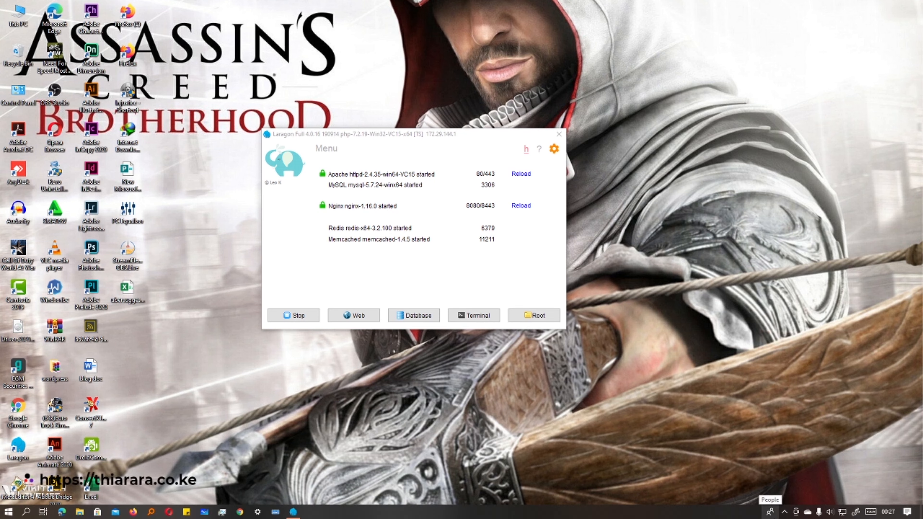
{"action": "left_click", "coordinate": [786, 515]}
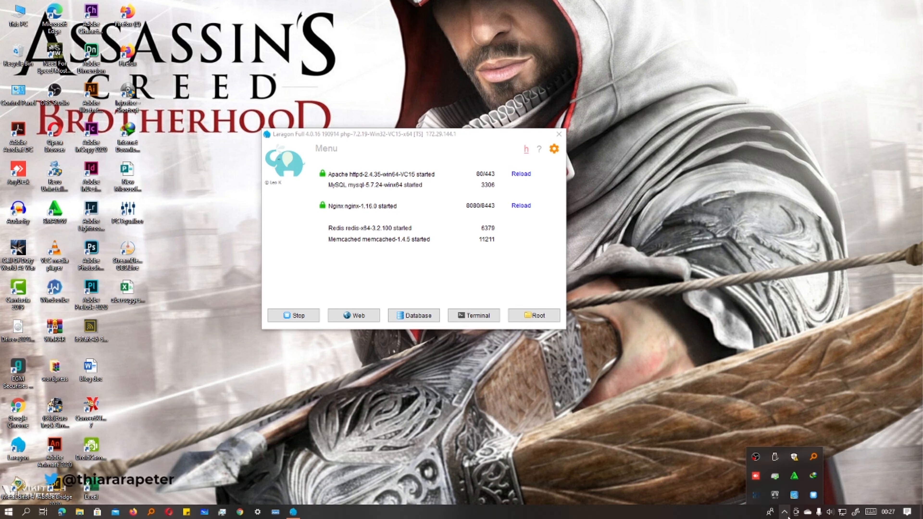
{"action": "right_click", "coordinate": [817, 499]}
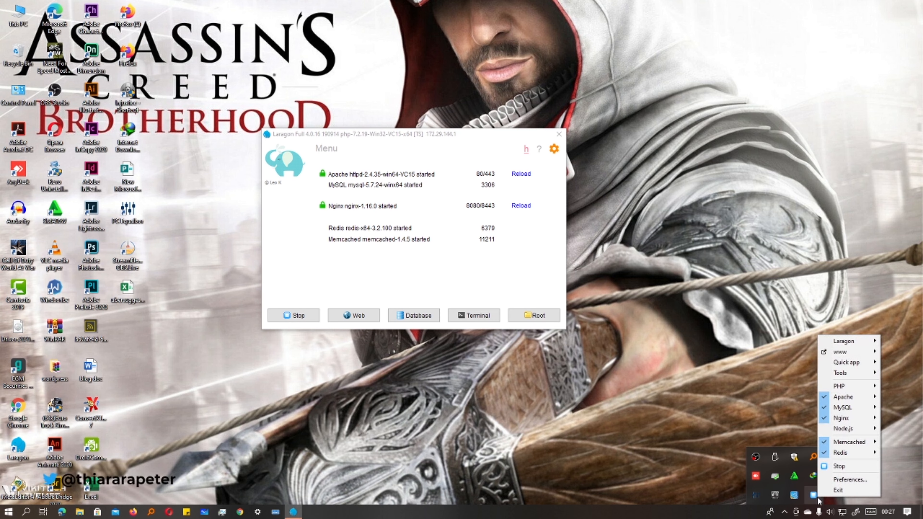
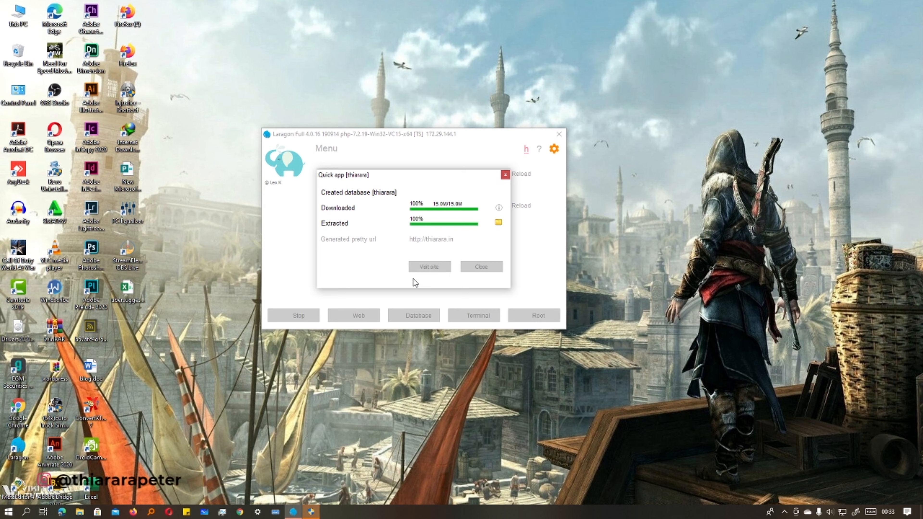
{"action": "left_click", "coordinate": [313, 516]}
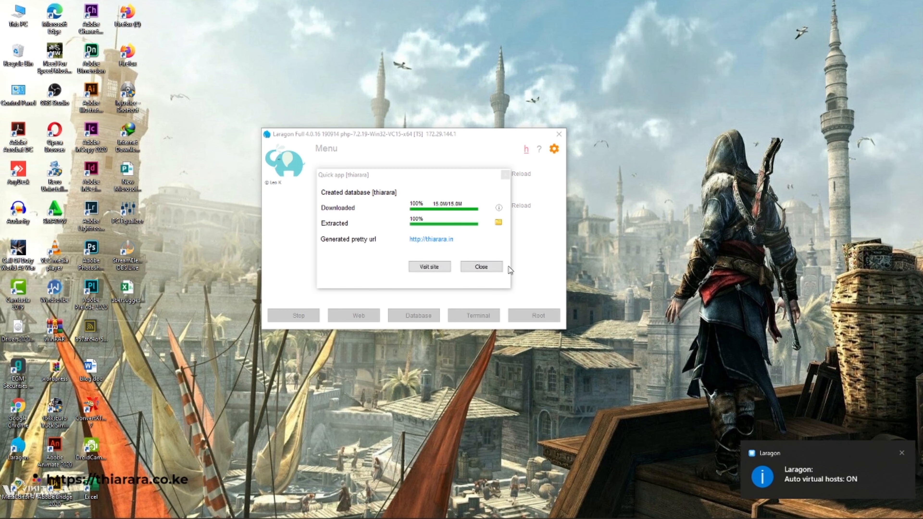
Visit the newly created site in the browser to reach its WordPress installation page
{"action": "mouse_move", "coordinate": [421, 496]}
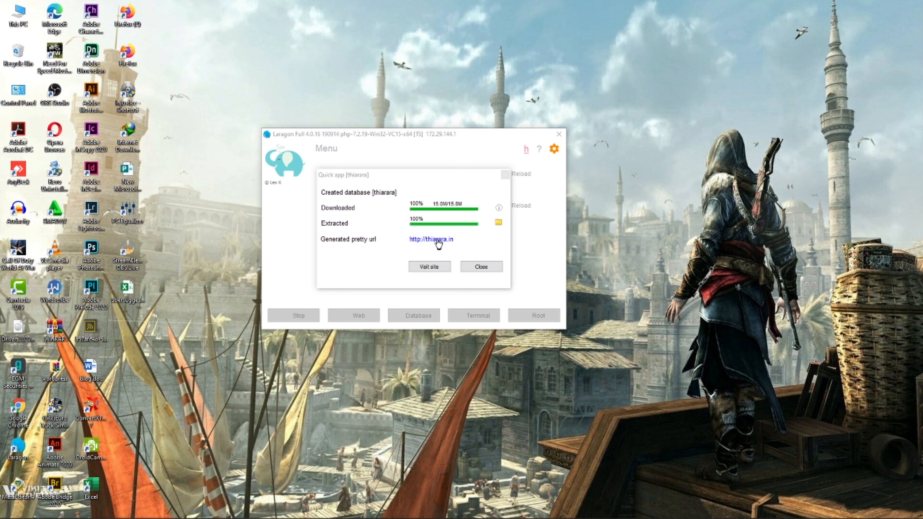
{"action": "left_click", "coordinate": [434, 268]}
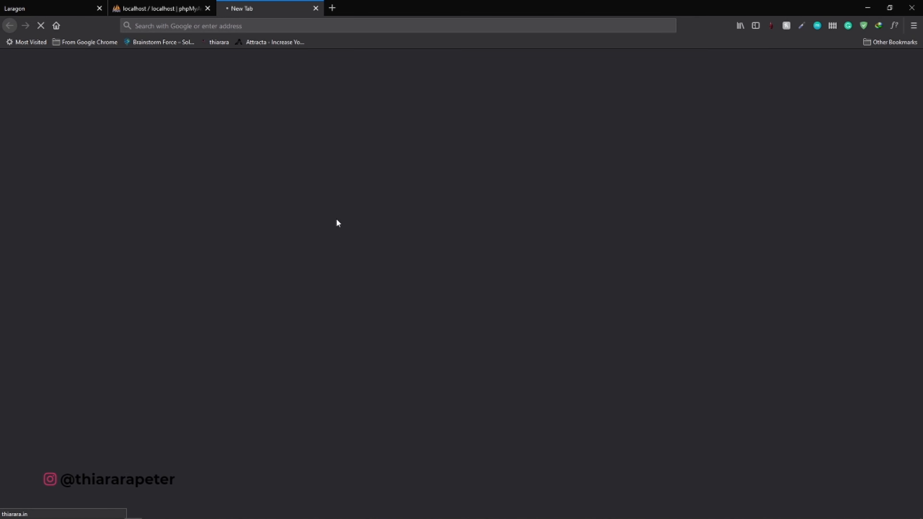
{"action": "left_click", "coordinate": [171, 8]}
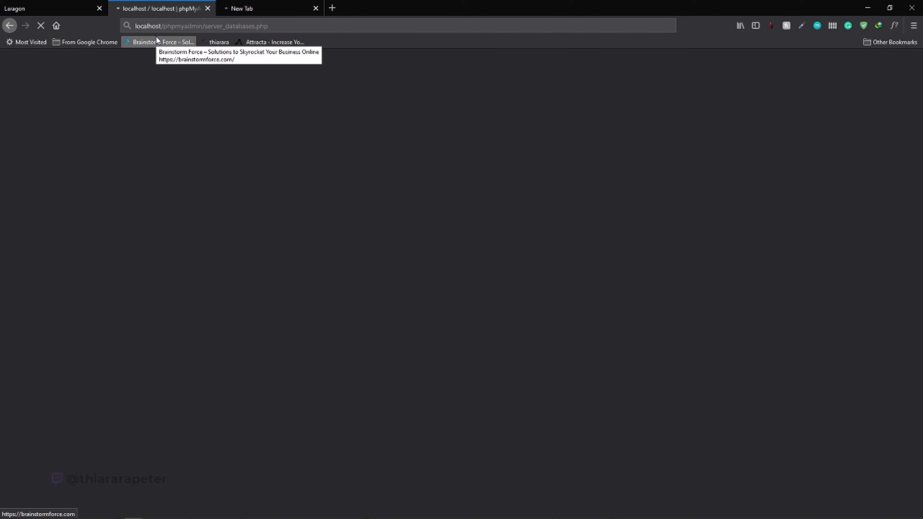
{"action": "left_click", "coordinate": [237, 8]}
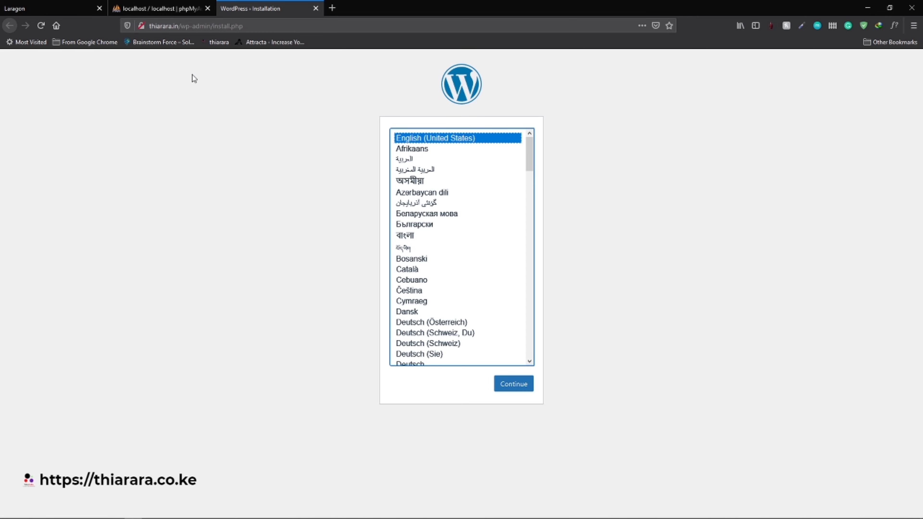
Inspect the new site's database in phpMyAdmin for existing tables and compare it with the WordPress installation page
{"action": "left_click", "coordinate": [149, 8]}
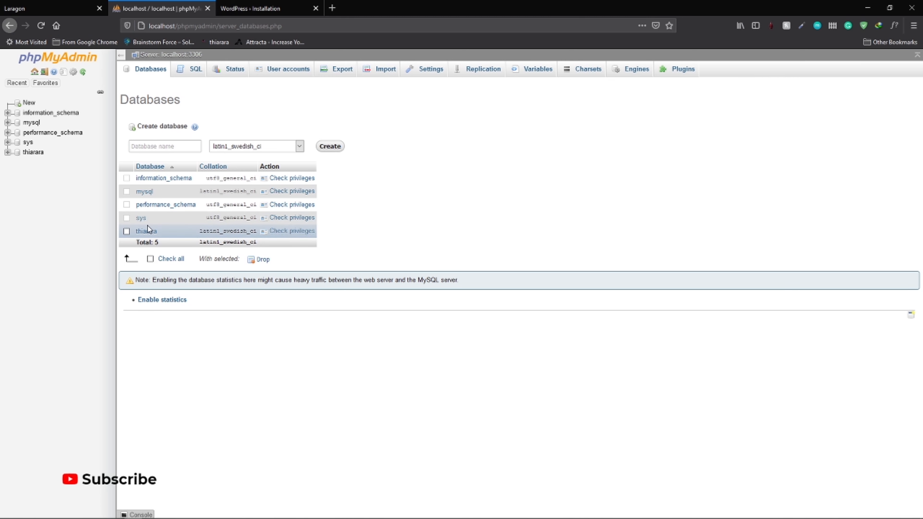
{"action": "left_click", "coordinate": [145, 231]}
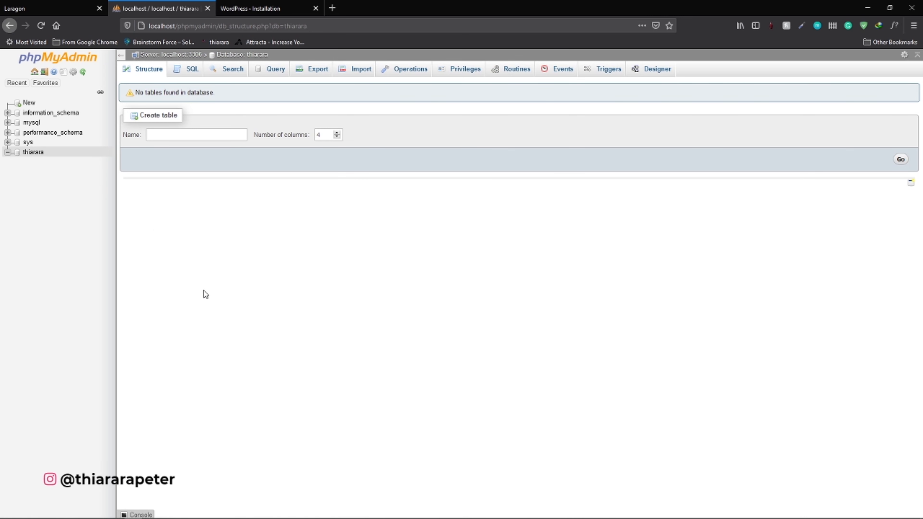
{"action": "left_click", "coordinate": [40, 154]}
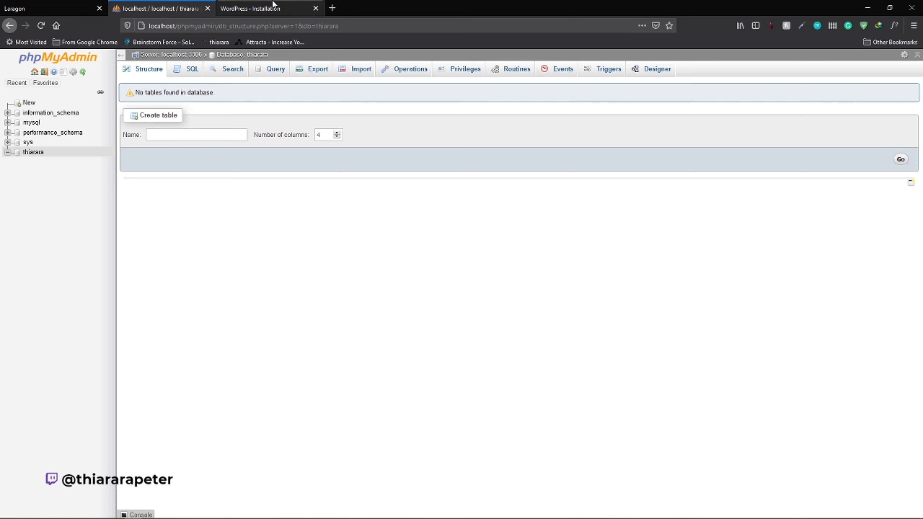
{"action": "left_click", "coordinate": [278, 8]}
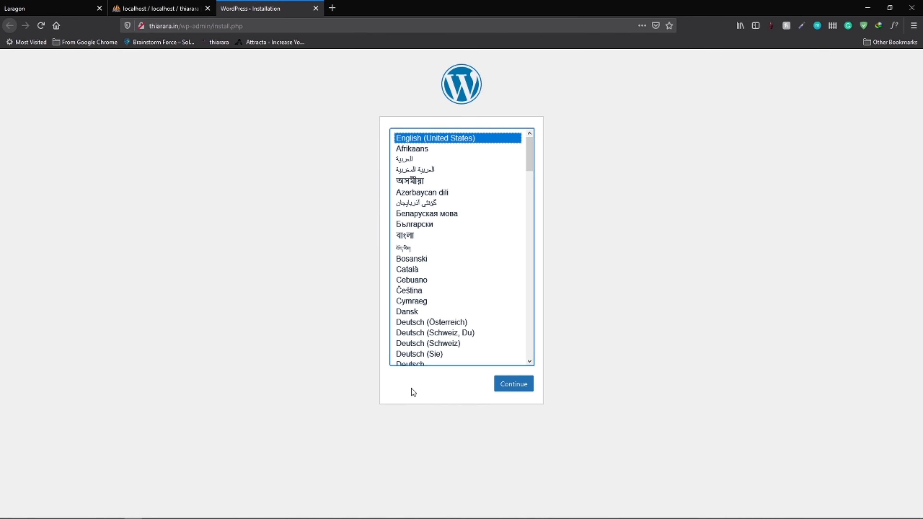
{"action": "left_click", "coordinate": [159, 5]}
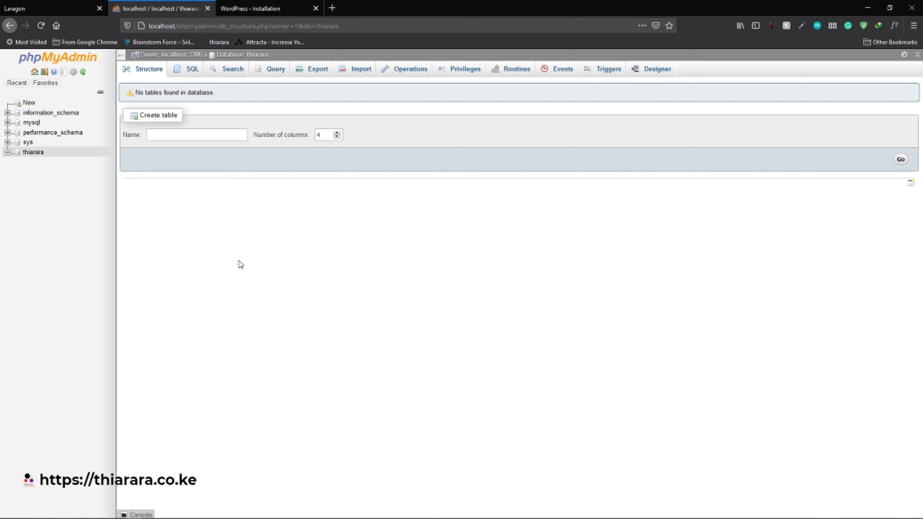
Choose English (United States) as the WordPress installation language and proceed to the site information form
{"action": "left_click", "coordinate": [268, 7]}
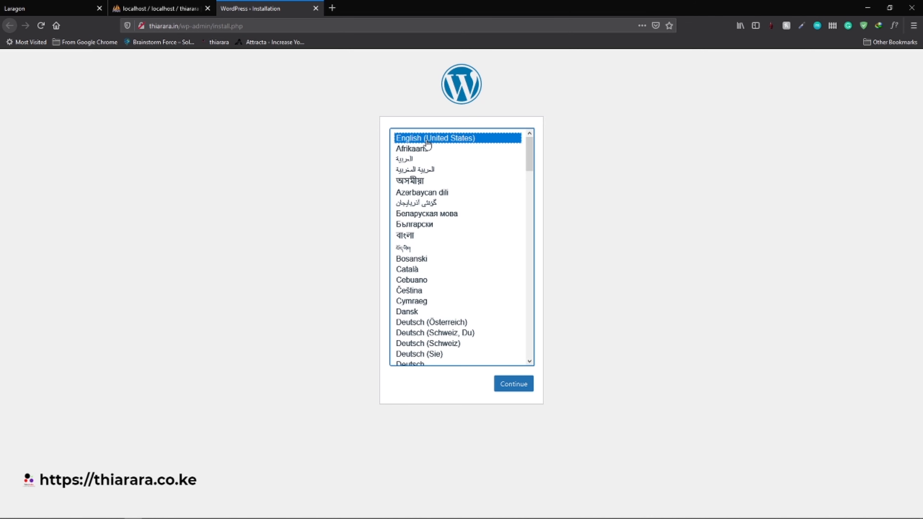
{"action": "left_click", "coordinate": [517, 385]}
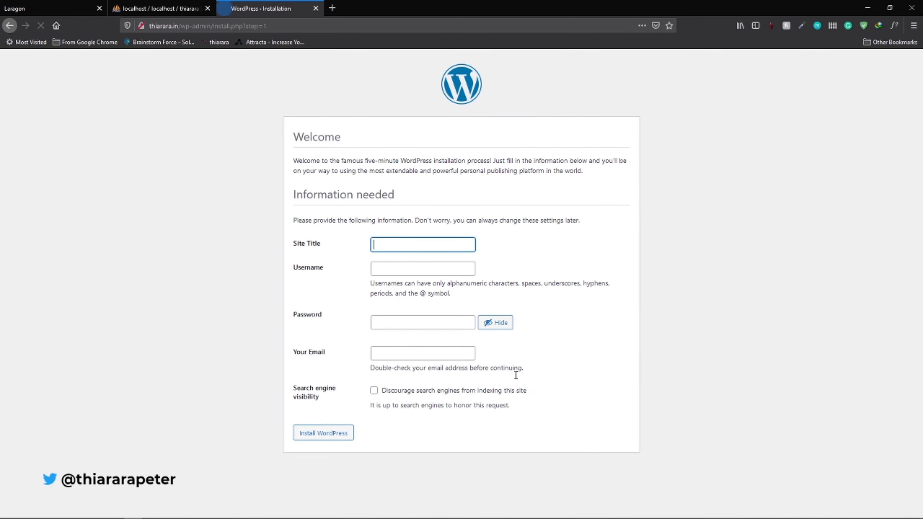
Fill in the site title on the WordPress installation form with the previously saved entry
{"action": "left_click", "coordinate": [377, 244]}
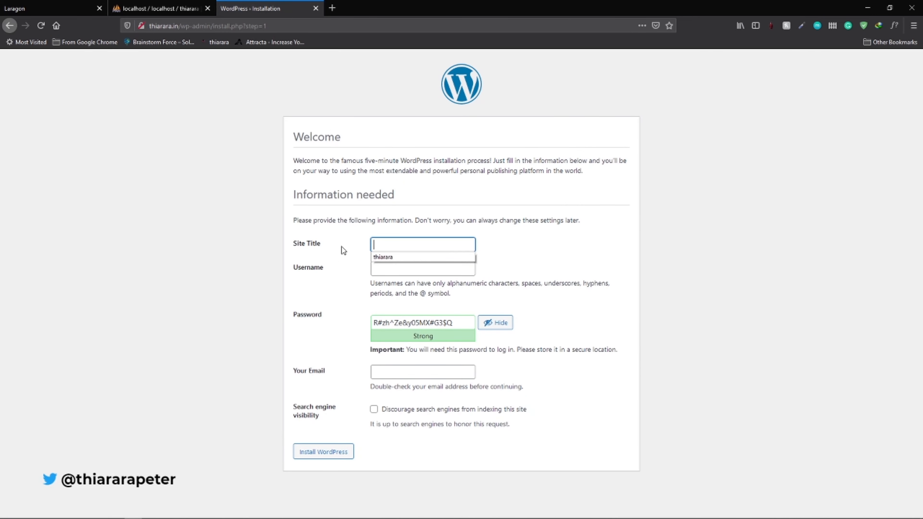
{"action": "left_click", "coordinate": [318, 249]}
{"action": "left_click", "coordinate": [402, 244]}
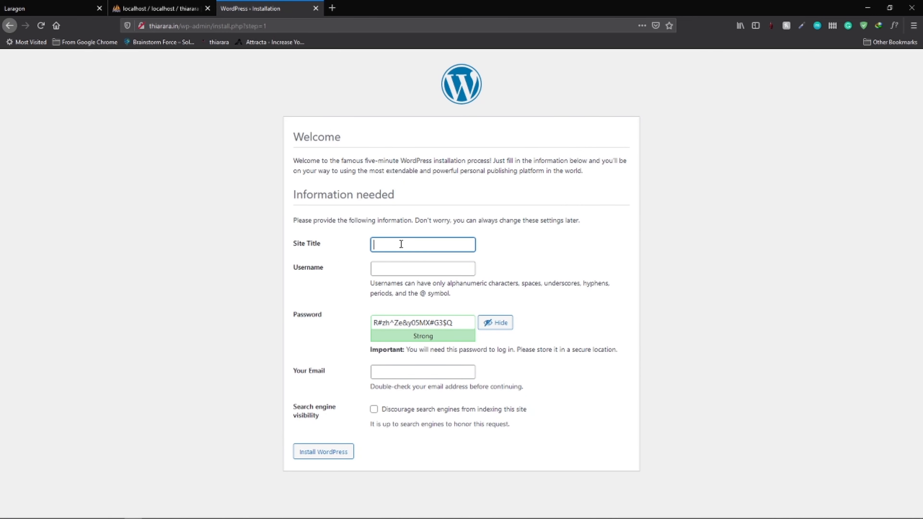
{"action": "left_click", "coordinate": [401, 244]}
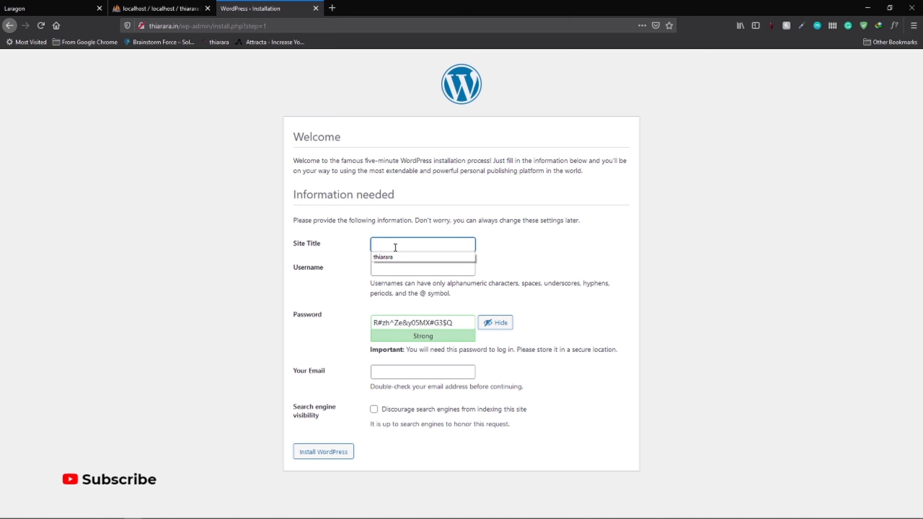
{"action": "left_click", "coordinate": [382, 258]}
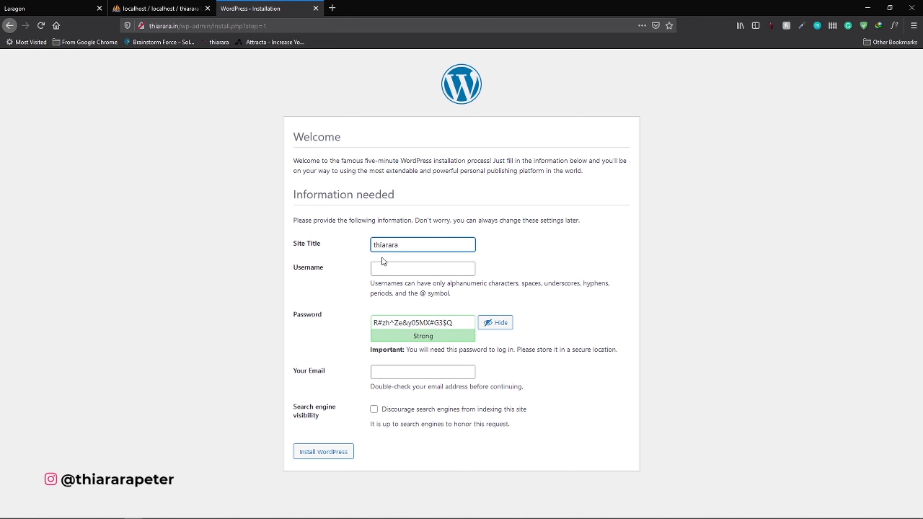
Fill in the username admin and account password from the saved login, confirm use of the weak password, and hide it
{"action": "left_click", "coordinate": [374, 272]}
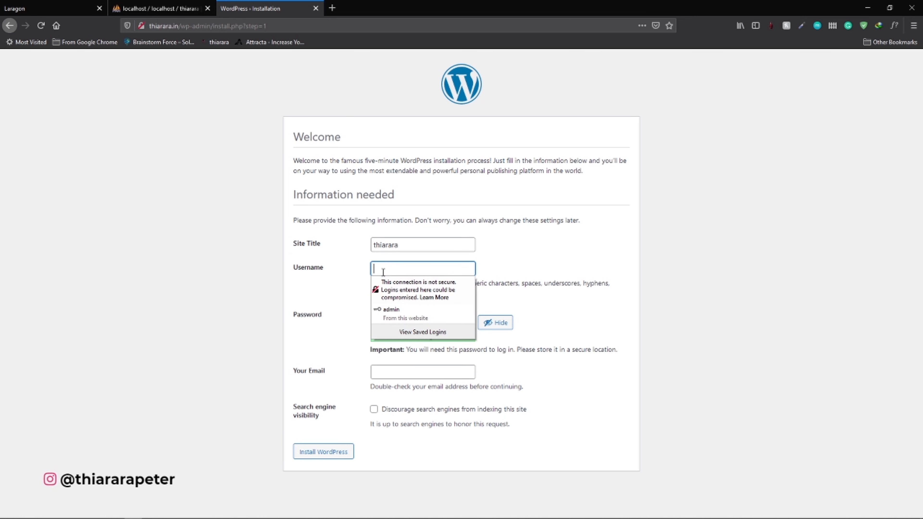
{"action": "left_click", "coordinate": [393, 313]}
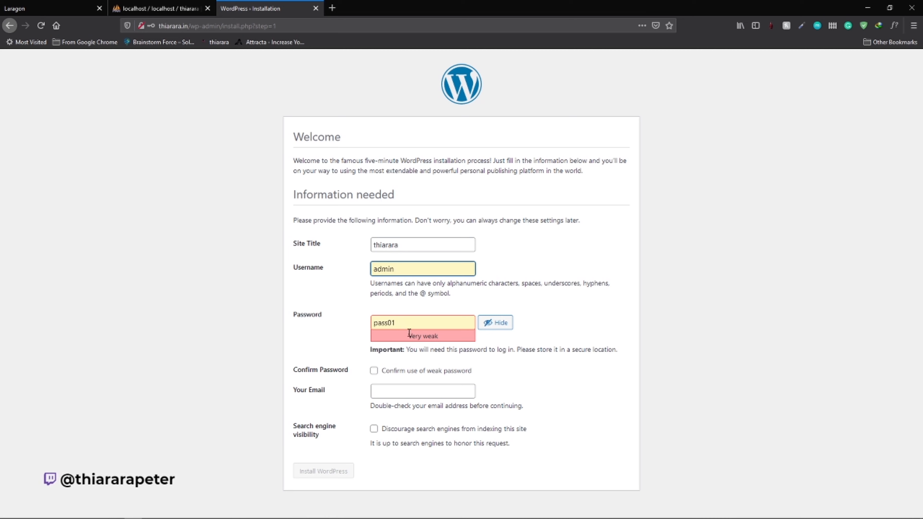
{"action": "left_click", "coordinate": [374, 371]}
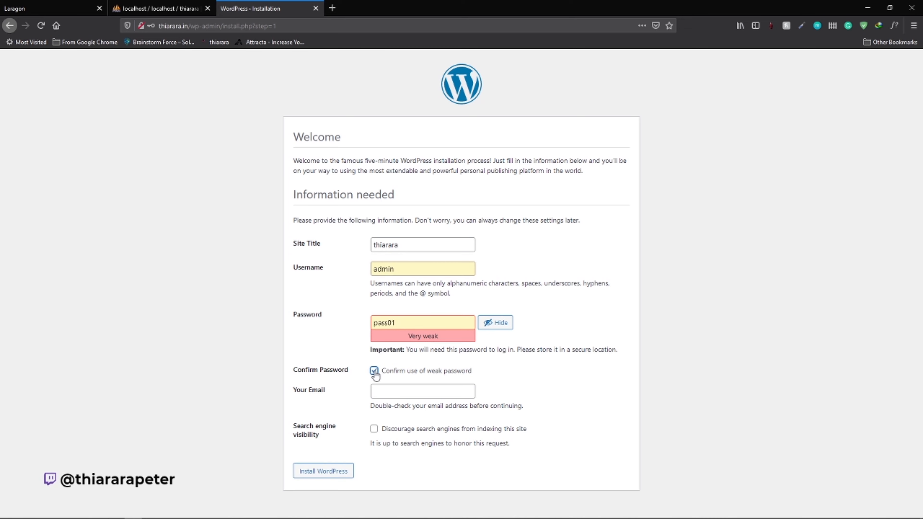
{"action": "left_click", "coordinate": [499, 326]}
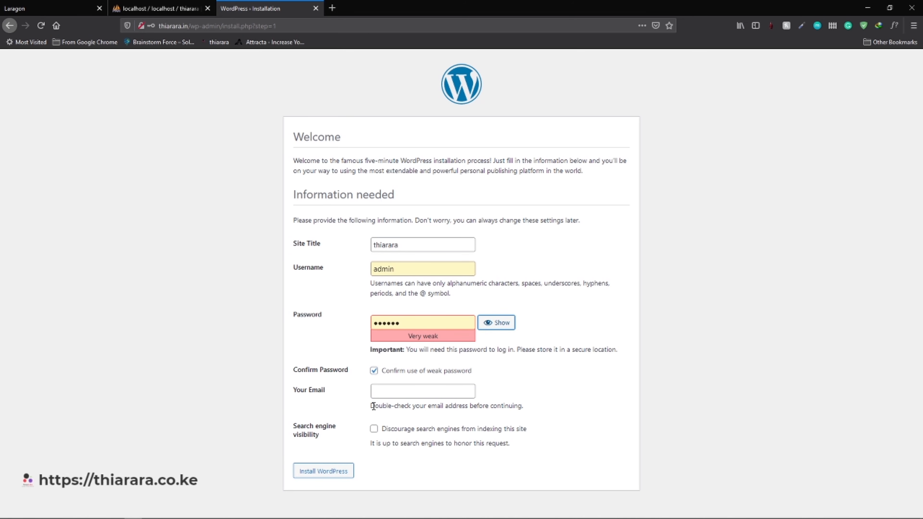
Enter the saved contact e-mail for the administrator account and install WordPress
{"action": "left_click", "coordinate": [396, 395]}
{"action": "left_click", "coordinate": [395, 394]}
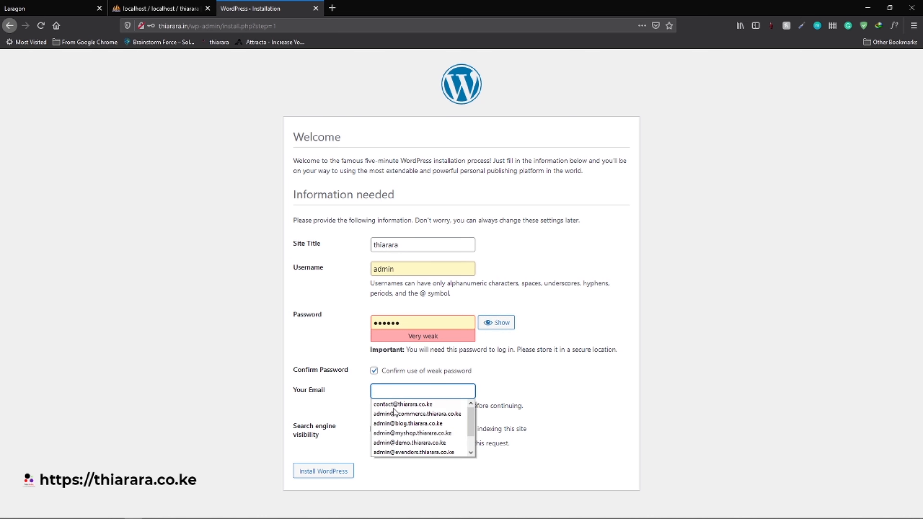
{"action": "left_click", "coordinate": [401, 403]}
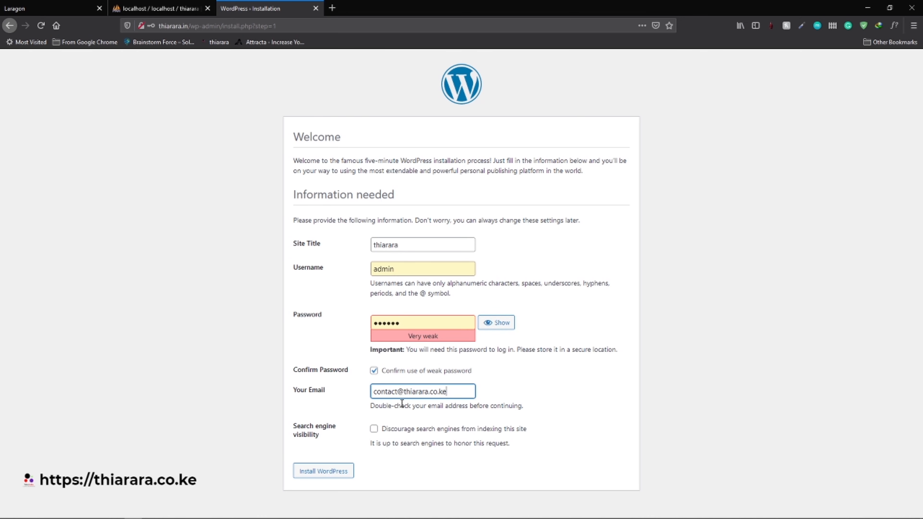
{"action": "left_click", "coordinate": [315, 473]}
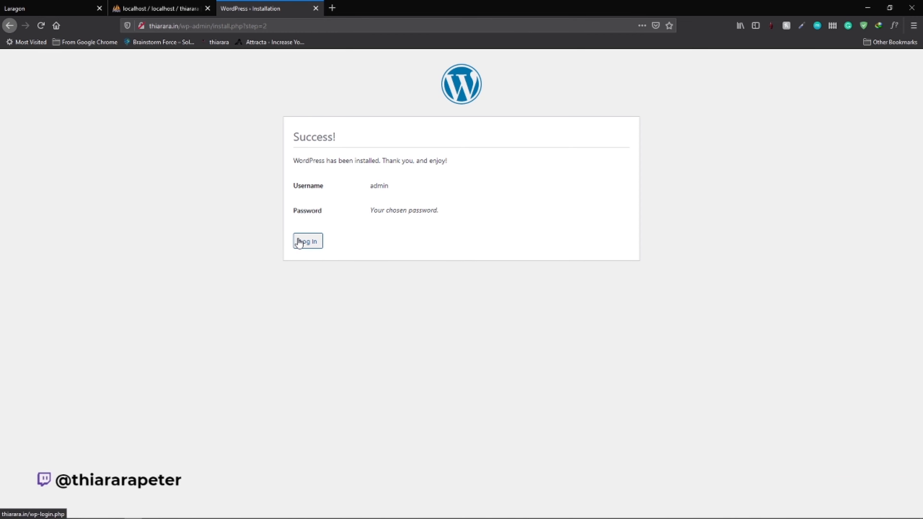
Log in to the new WordPress site as admin, filling the username and account password from the saved login
{"action": "left_click", "coordinate": [305, 243]}
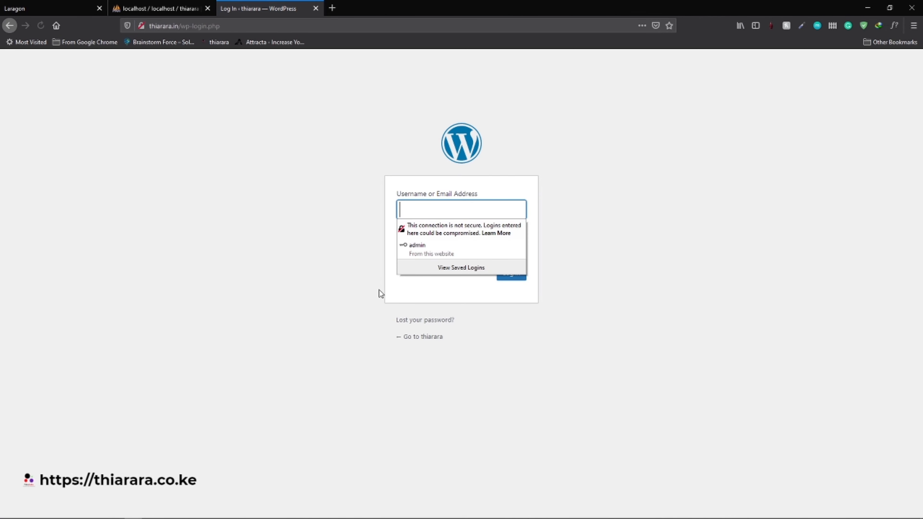
{"action": "left_click", "coordinate": [446, 210]}
{"action": "left_click", "coordinate": [426, 218]}
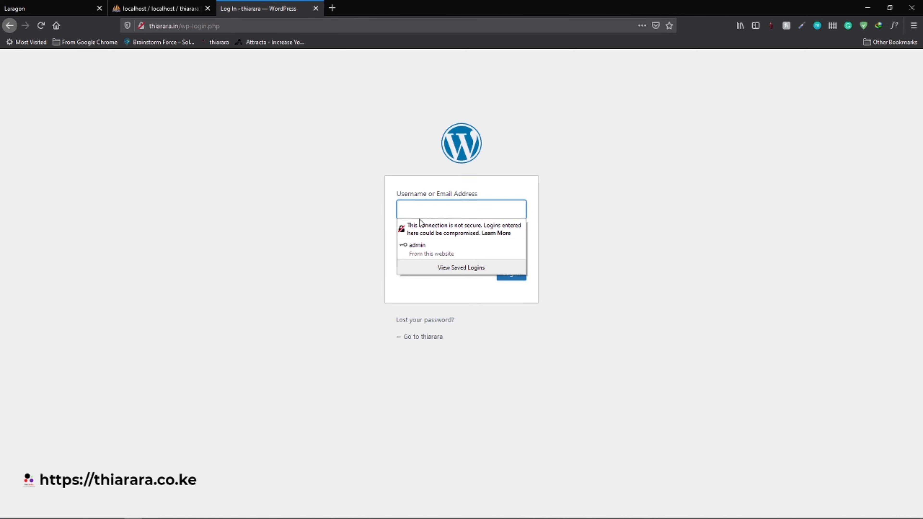
{"action": "left_click", "coordinate": [416, 246]}
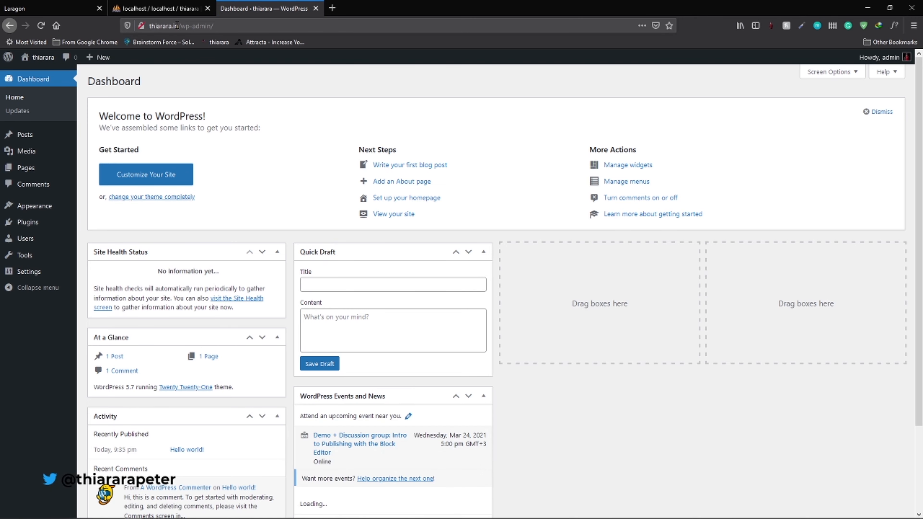
View the new site's front page in a separate browser tab, and look over the WordPress dashboard
{"action": "right_click", "coordinate": [41, 57]}
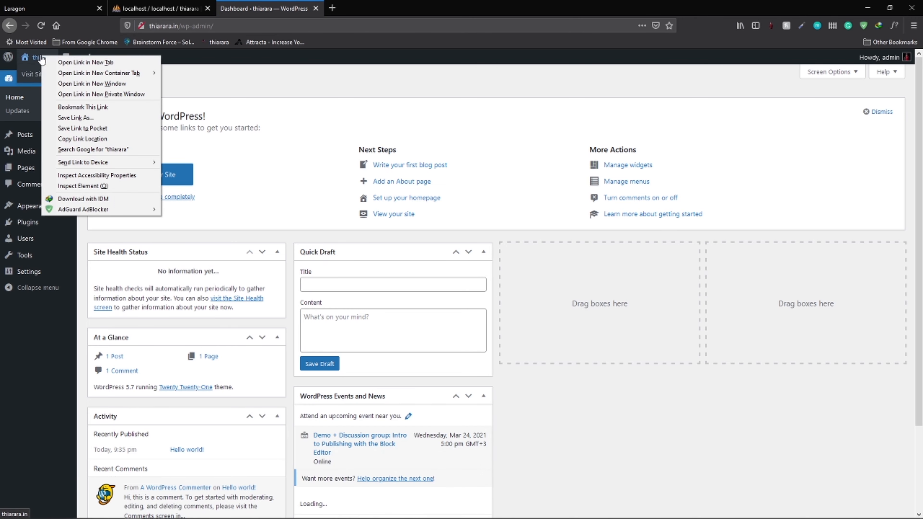
{"action": "left_click", "coordinate": [70, 63]}
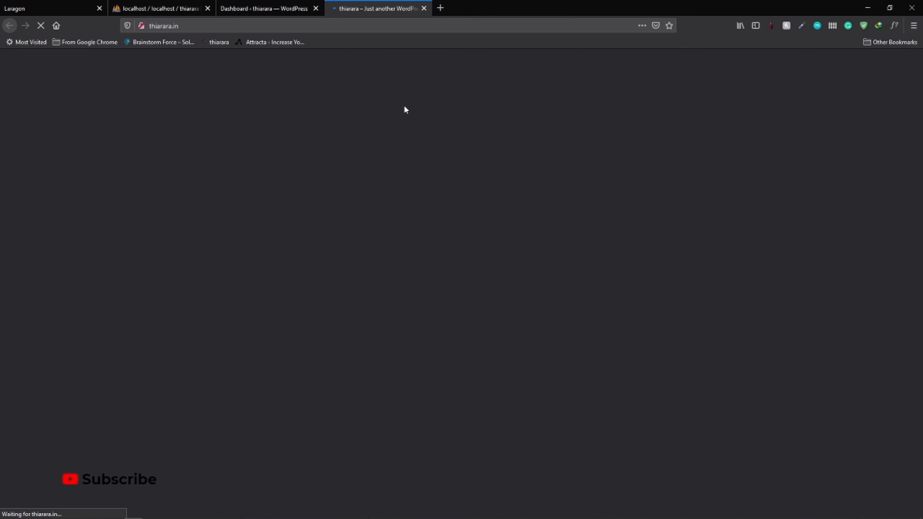
{"action": "scroll", "coordinate": [516, 381], "scroll_direction": "down", "scroll_amount": 3}
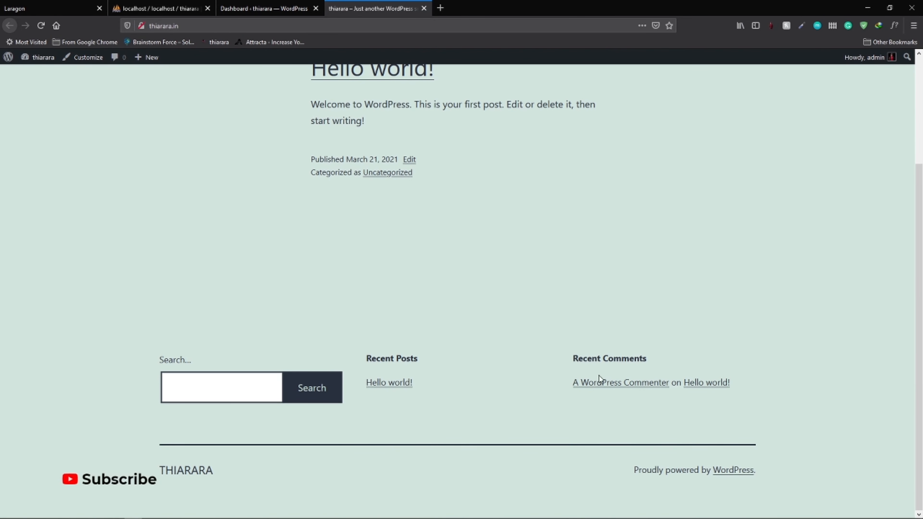
{"action": "scroll", "coordinate": [599, 379], "scroll_direction": "up", "scroll_amount": 3}
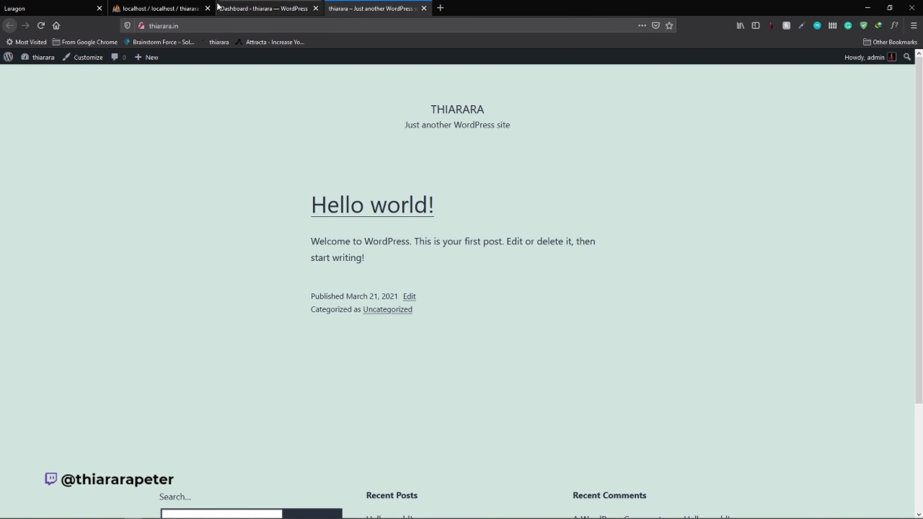
{"action": "left_click", "coordinate": [266, 4]}
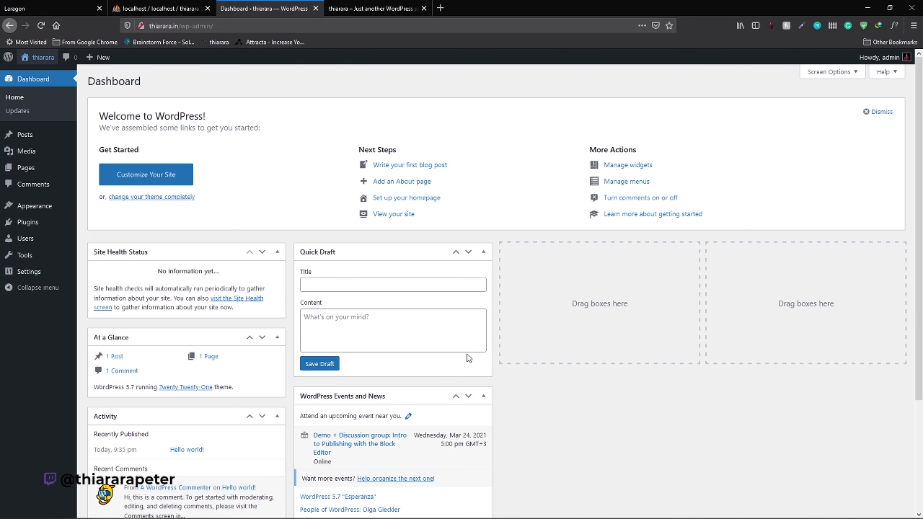
{"action": "scroll", "coordinate": [467, 354], "scroll_direction": "down", "scroll_amount": 3}
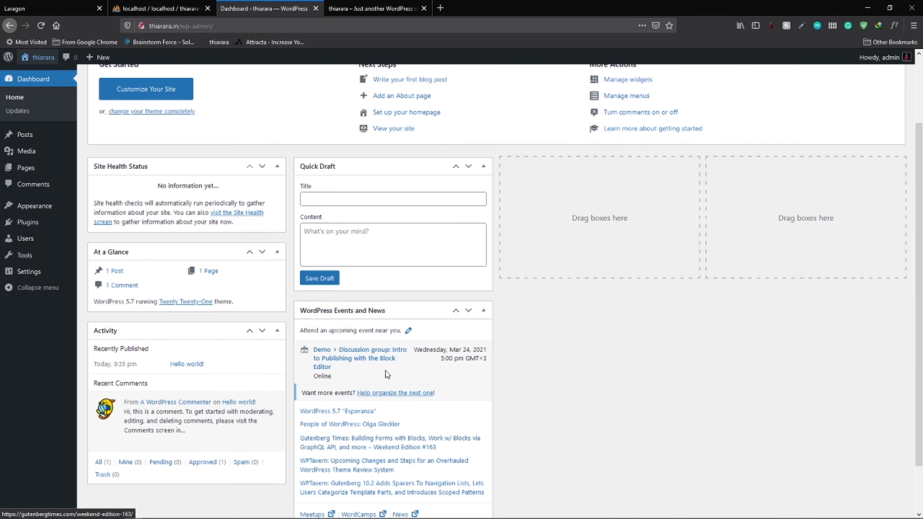
{"action": "scroll", "coordinate": [388, 373], "scroll_direction": "up", "scroll_amount": 3}
Inspect the site's database in phpMyAdmin for the tables created by the WordPress installation
{"action": "left_click", "coordinate": [165, 14]}
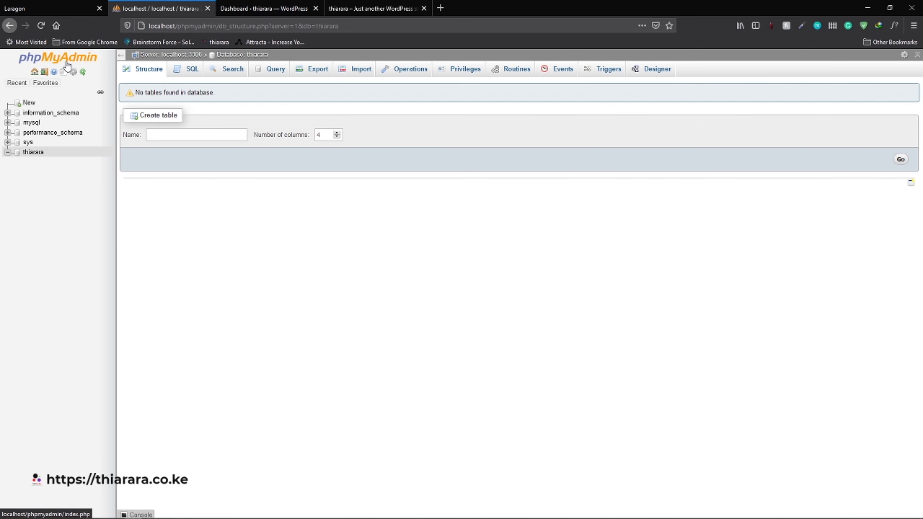
{"action": "left_click", "coordinate": [142, 71]}
{"action": "left_click", "coordinate": [141, 71]}
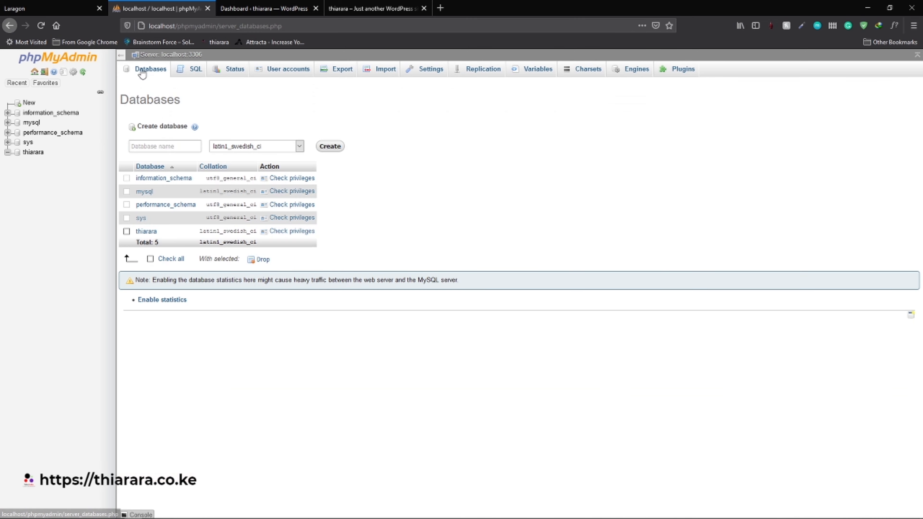
{"action": "left_click", "coordinate": [153, 232]}
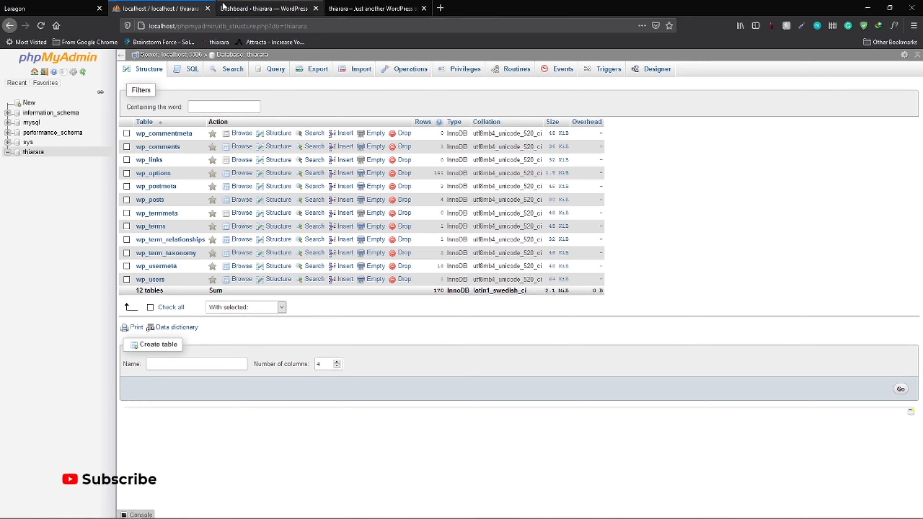
{"action": "left_click", "coordinate": [246, 6]}
{"action": "left_click", "coordinate": [144, 5]}
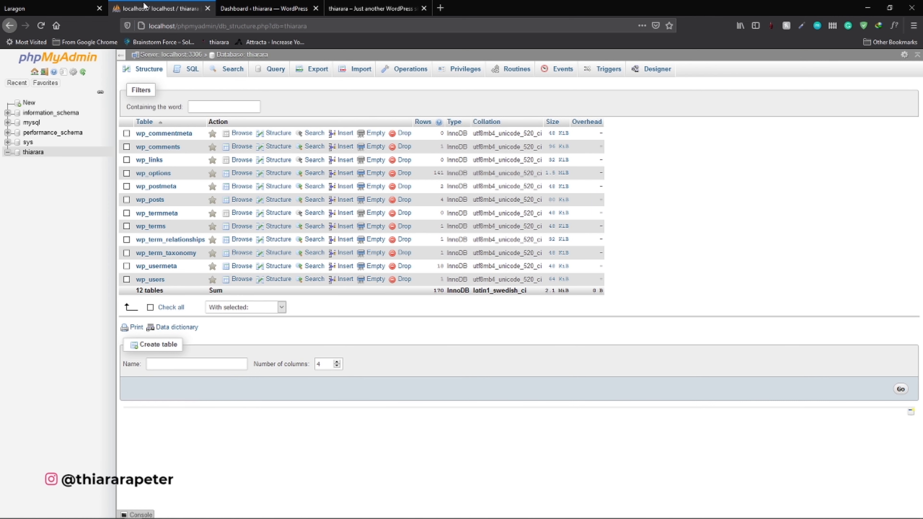
Close the phpMyAdmin, site front page, WordPress dashboard and Laragon localhost pages, returning to the Laragon window
{"action": "left_click", "coordinate": [207, 9]}
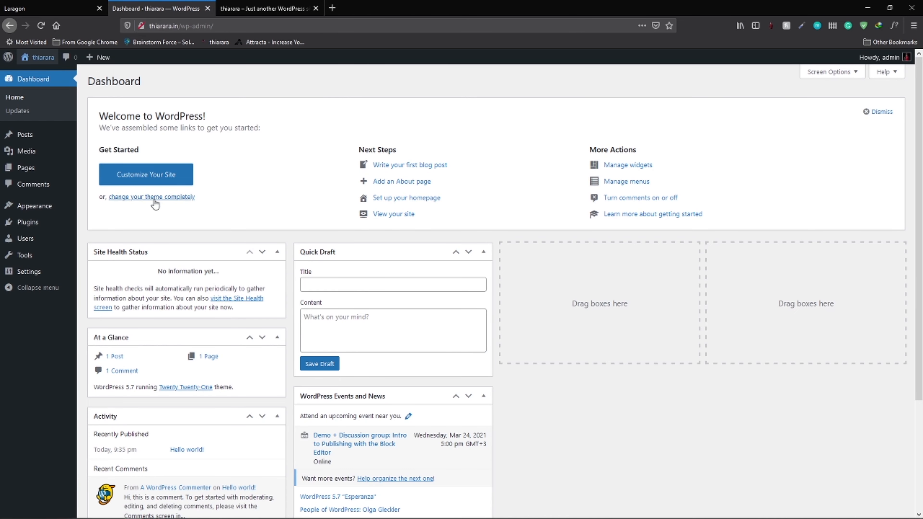
{"action": "scroll", "coordinate": [254, 213], "scroll_direction": "down", "scroll_amount": 3}
{"action": "scroll", "coordinate": [328, 254], "scroll_direction": "up", "scroll_amount": 5}
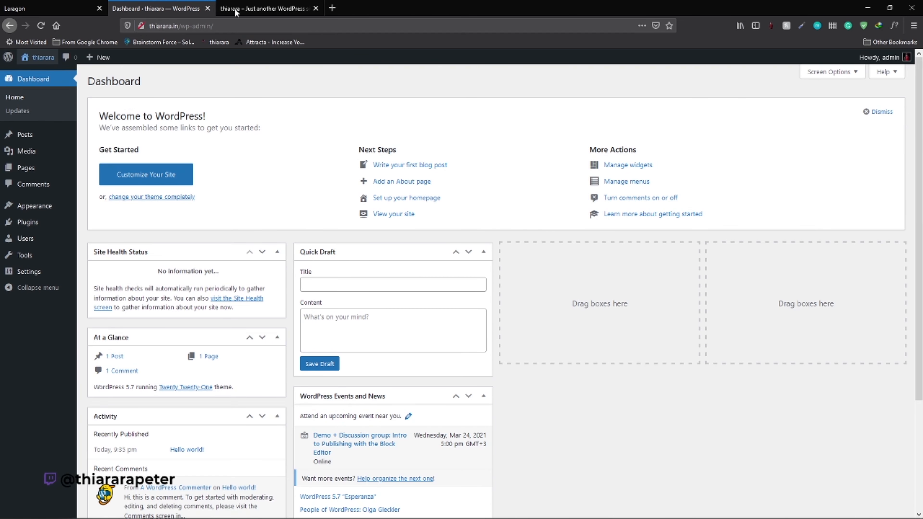
{"action": "left_click", "coordinate": [251, 7]}
{"action": "scroll", "coordinate": [484, 242], "scroll_direction": "down", "scroll_amount": 3}
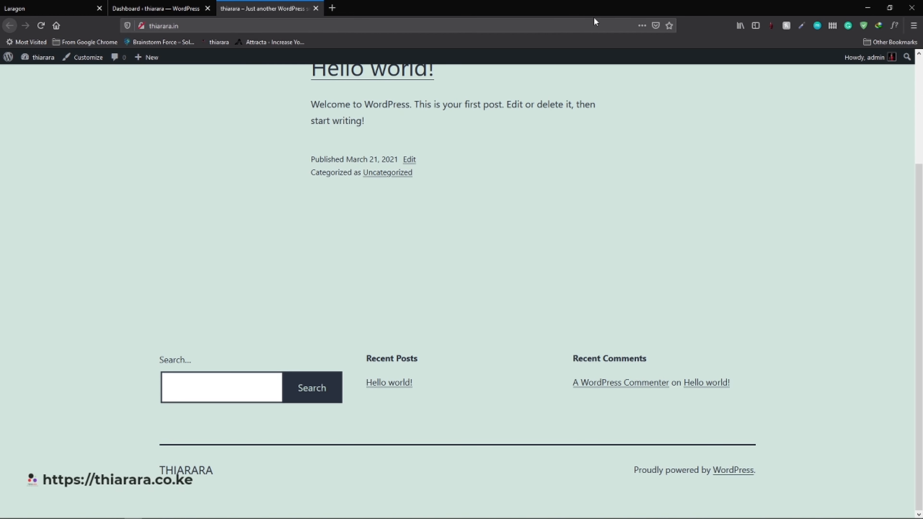
{"action": "left_click", "coordinate": [316, 8]}
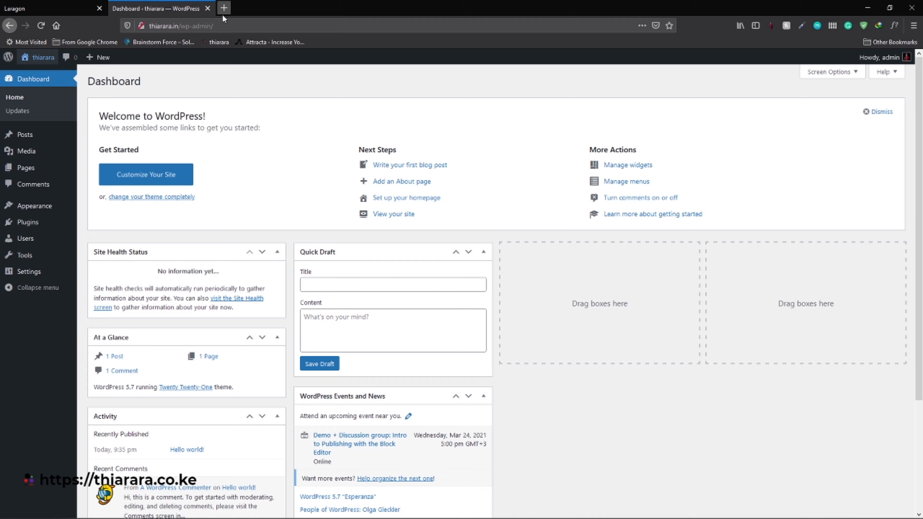
{"action": "left_click", "coordinate": [208, 8]}
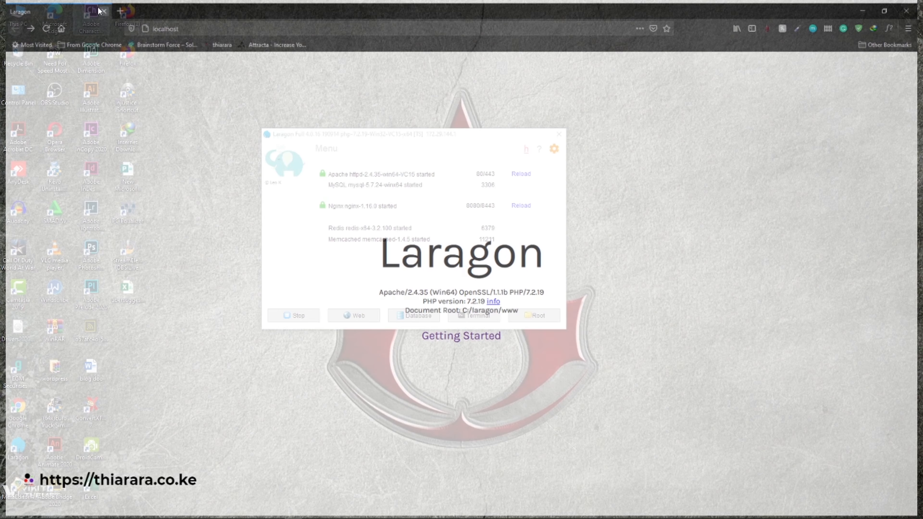
{"action": "left_click", "coordinate": [100, 8]}
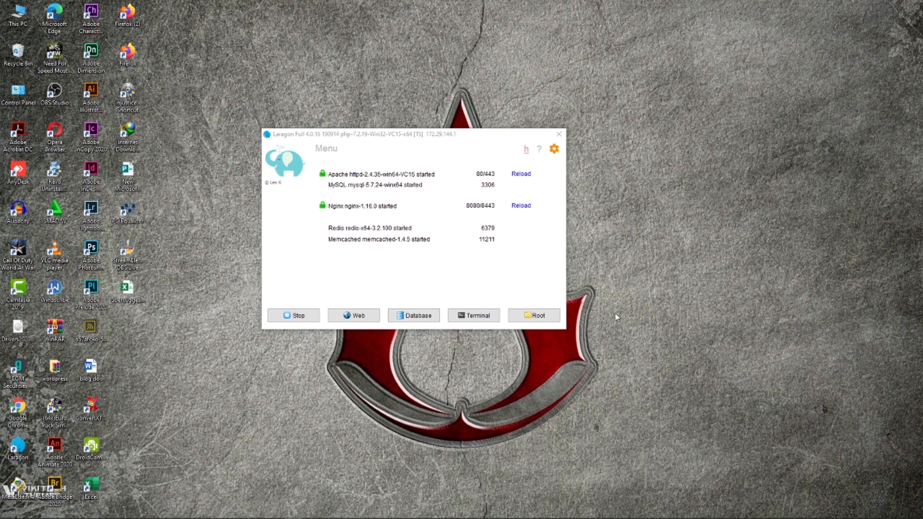
Stop all Laragon services, start them all again, and dismiss the auto virtual hosts notification
{"action": "left_click", "coordinate": [296, 318]}
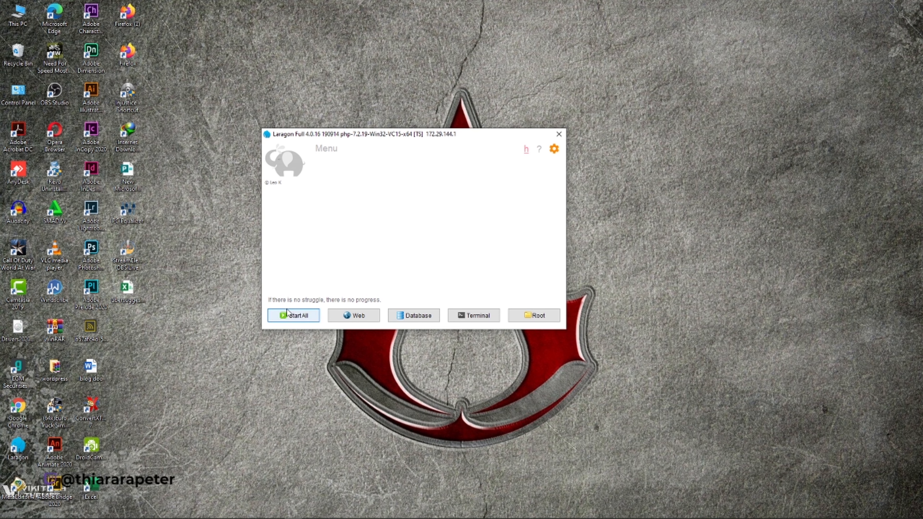
{"action": "left_click", "coordinate": [293, 316]}
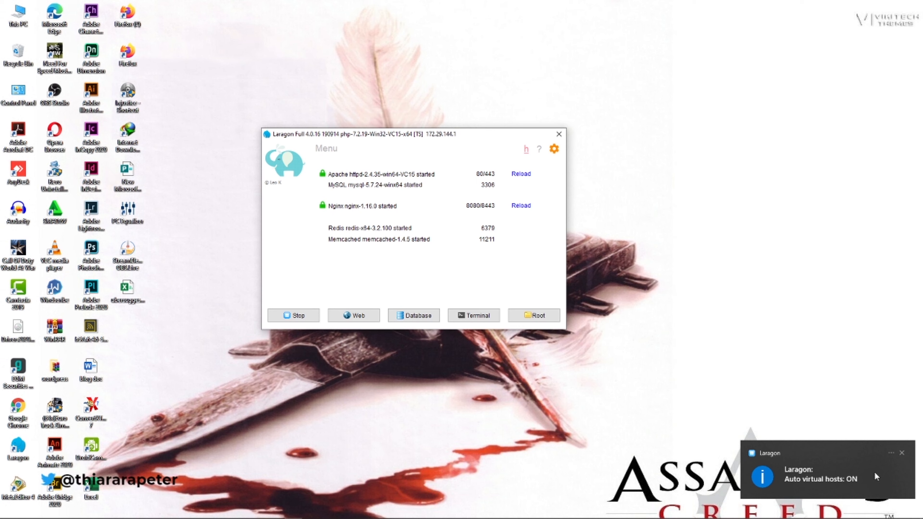
{"action": "left_click", "coordinate": [901, 453]}
Launch the WordPress site from Laragon's www project list
{"action": "mouse_move", "coordinate": [804, 516]}
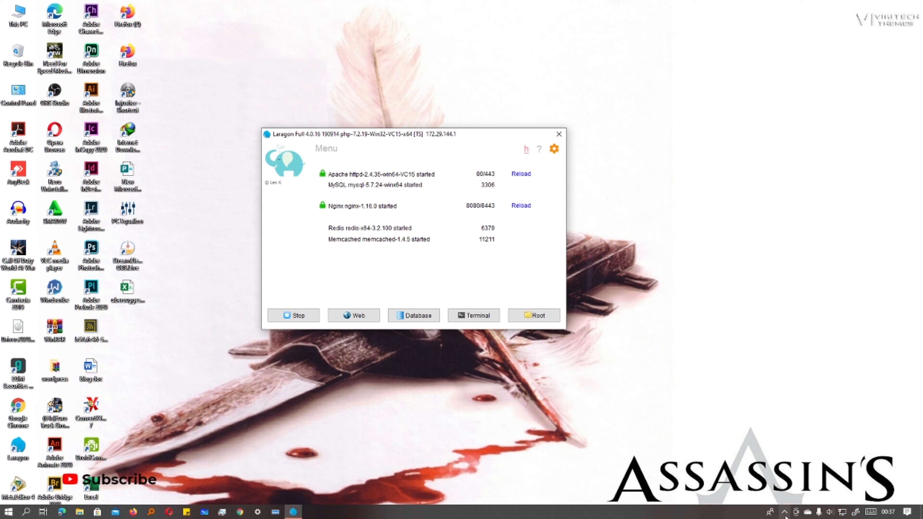
{"action": "left_click", "coordinate": [785, 513]}
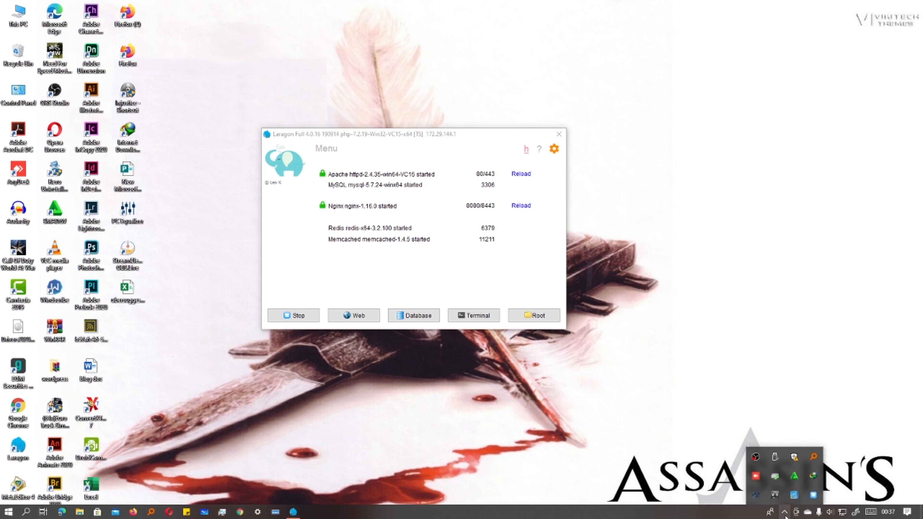
{"action": "right_click", "coordinate": [814, 496]}
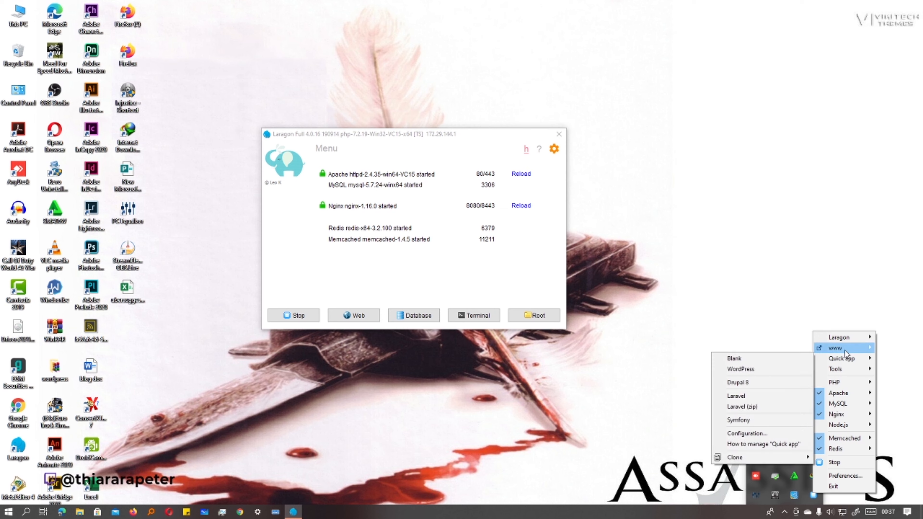
{"action": "mouse_move", "coordinate": [845, 349]}
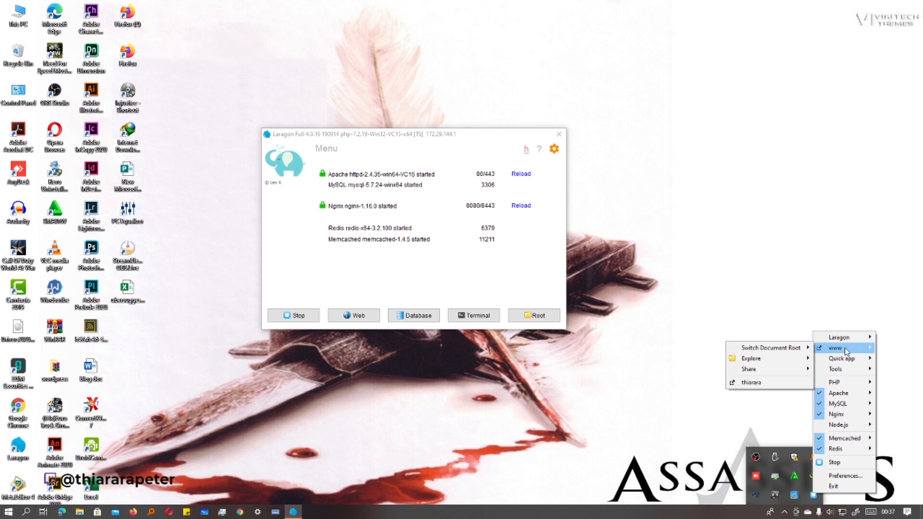
{"action": "left_click", "coordinate": [752, 383]}
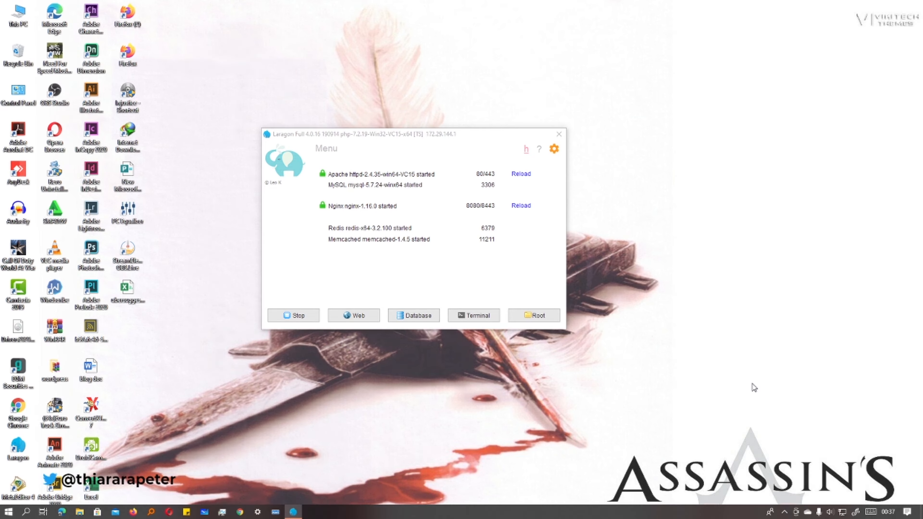